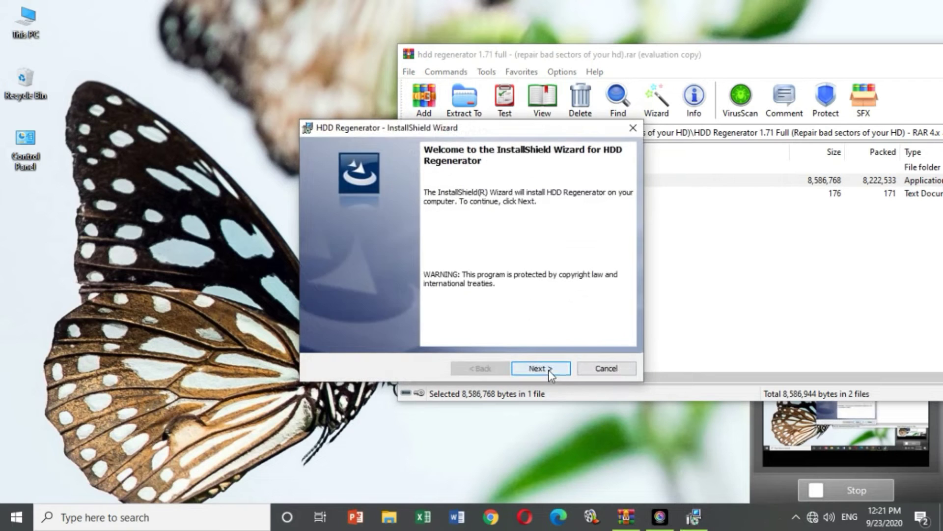
- Accept the license agreement and proceed with the HDD Regenerator installation
left_click(552, 372)
left_click(400, 319)
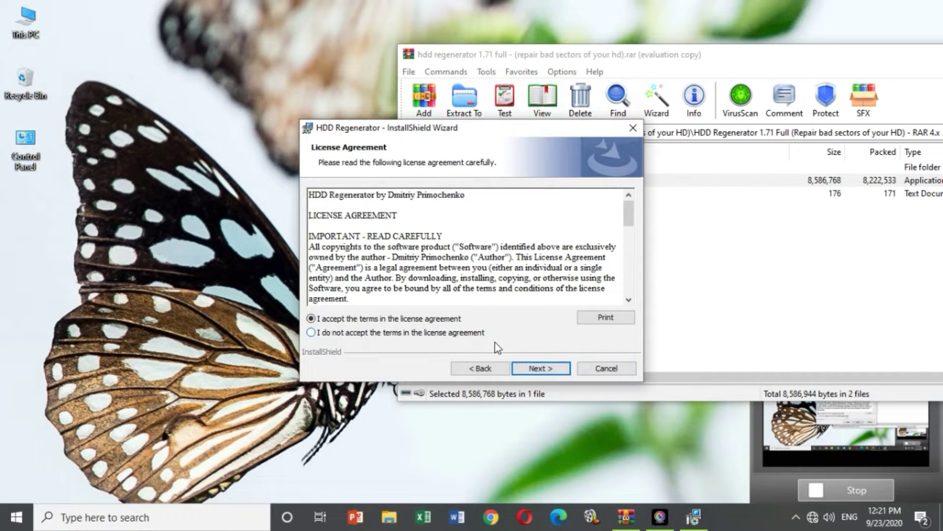
left_click(524, 367)
- Quick-format the Seagate Backup Plus Drive (J:) as NTFS with 4096-byte allocation units, and close the format dialog
double_click(24, 37)
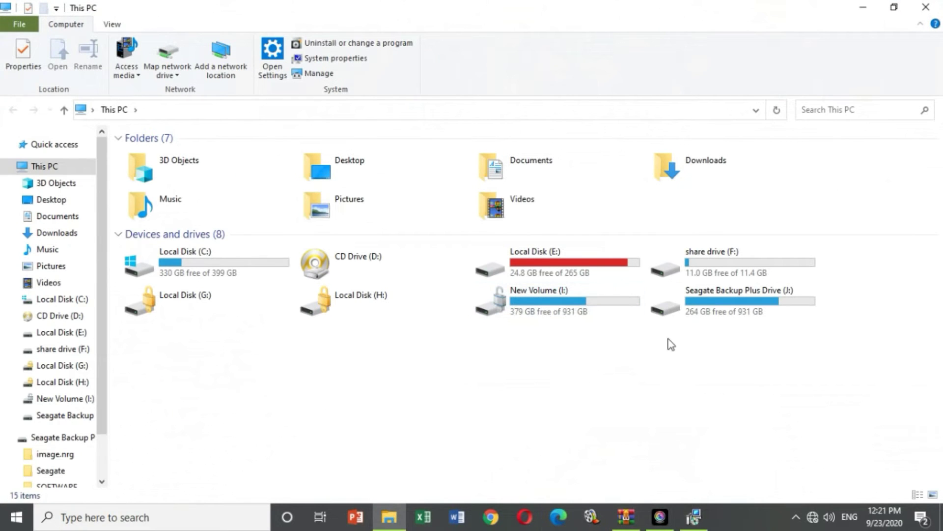
right_click(698, 315)
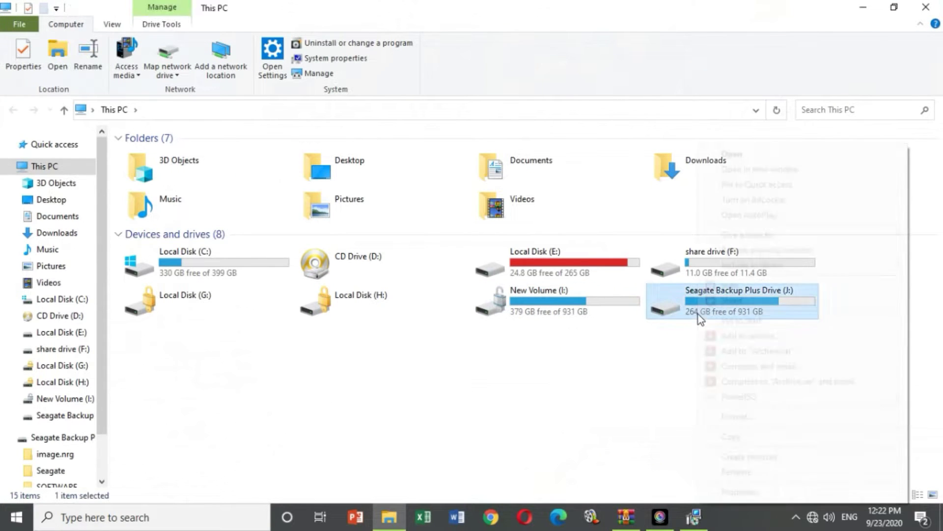
left_click(742, 416)
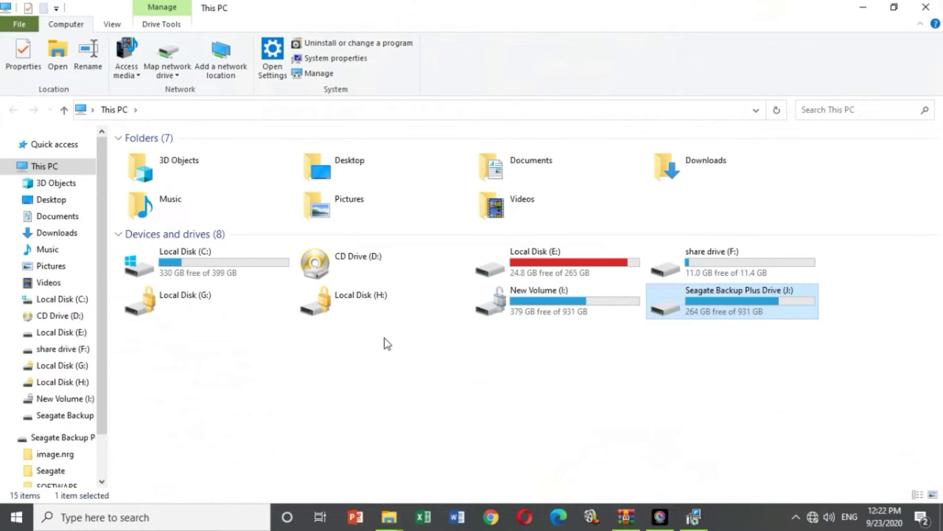
left_click(148, 467)
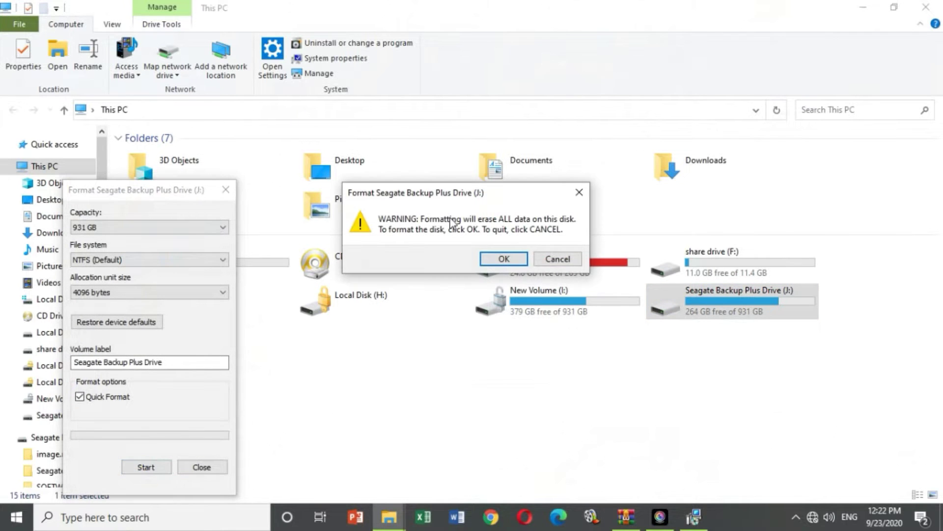
left_click(516, 258)
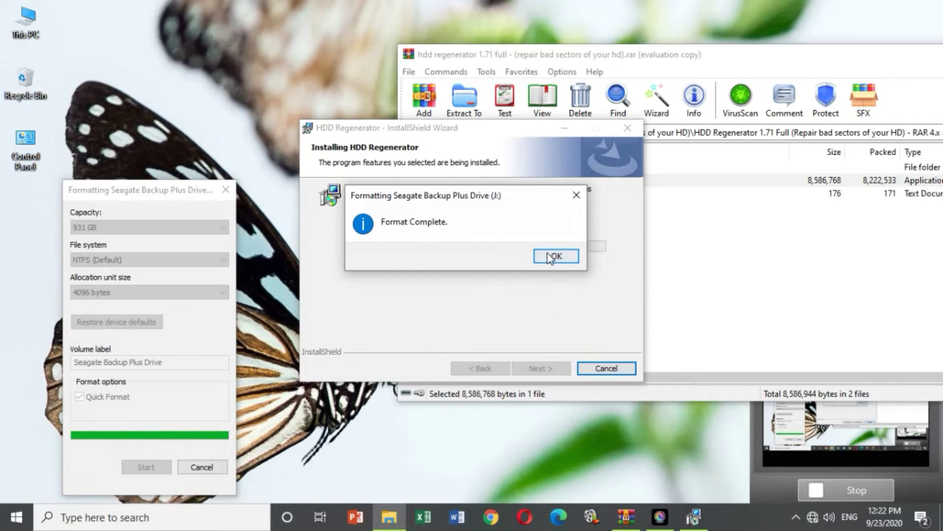
left_click(551, 256)
left_click(225, 191)
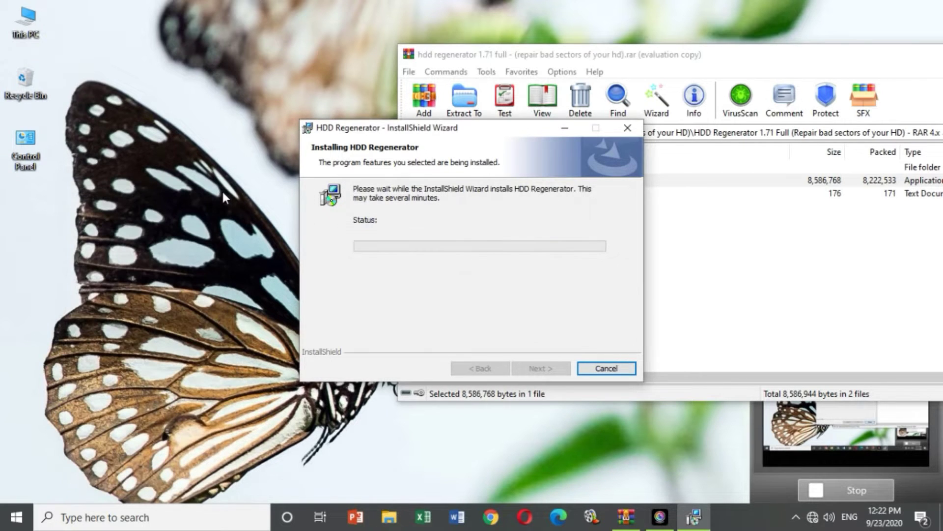
- Check the formatted Seagate drive's free space in This PC and close the window
left_click_drag(494, 126, 371, 125)
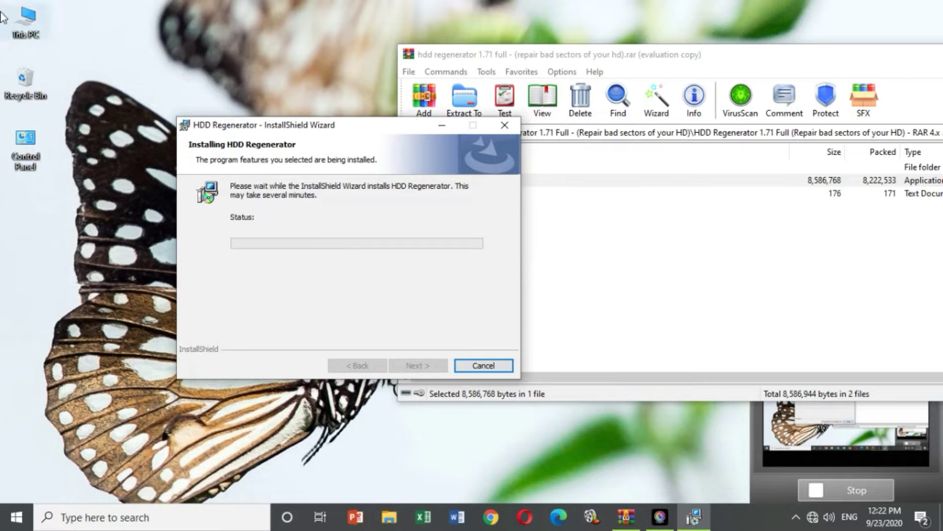
double_click(26, 22)
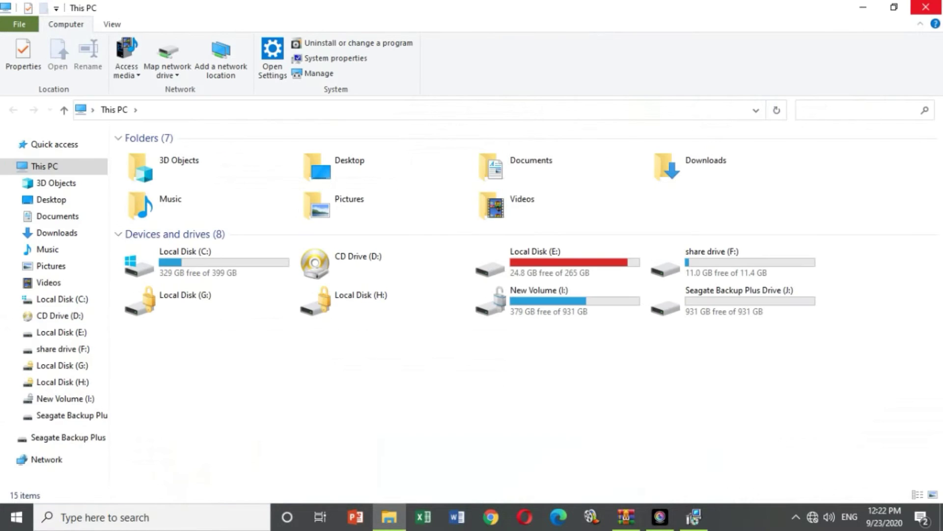
left_click(936, 7)
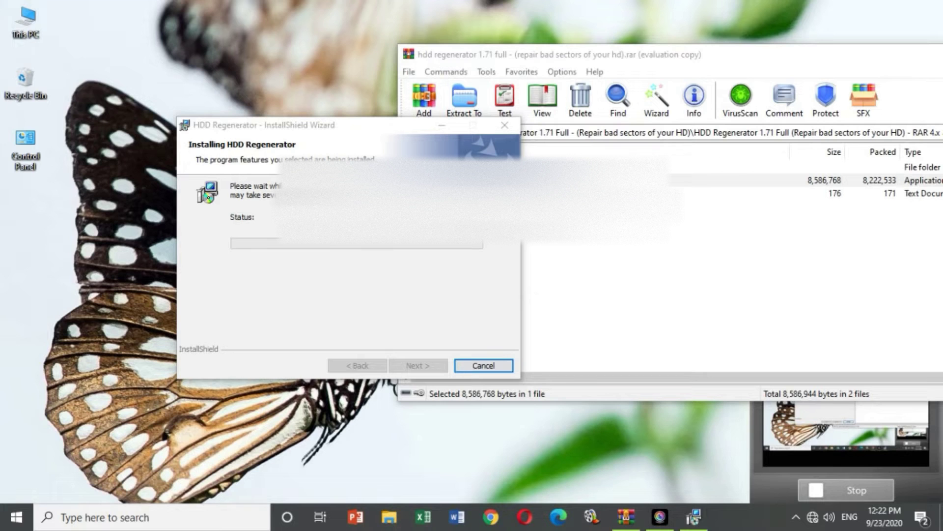
- Move the installer window aside and open the Serial text document from the archive
left_click_drag(322, 126, 231, 105)
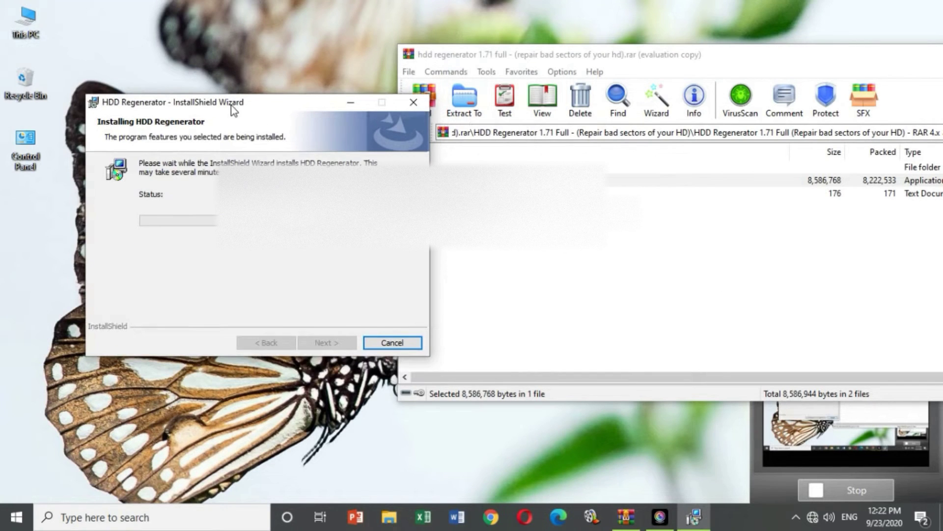
left_click(500, 252)
left_click(499, 193)
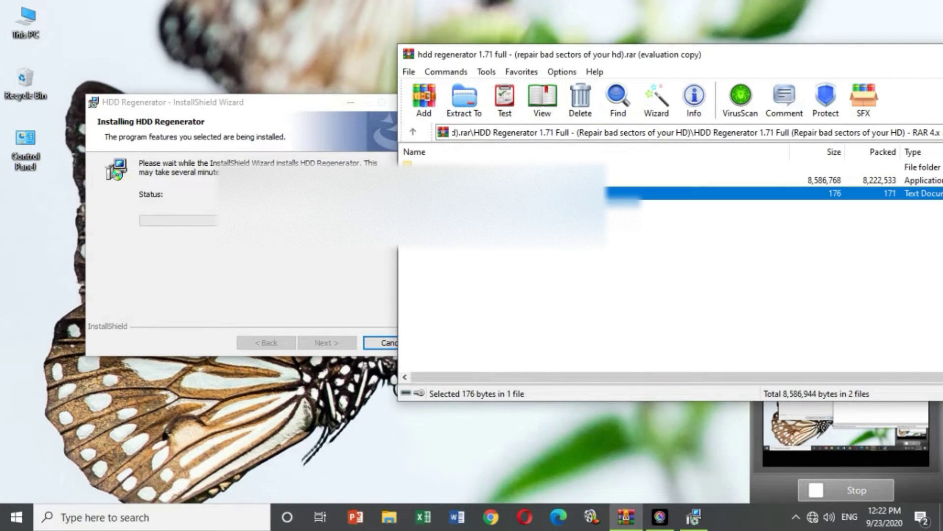
double_click(462, 193)
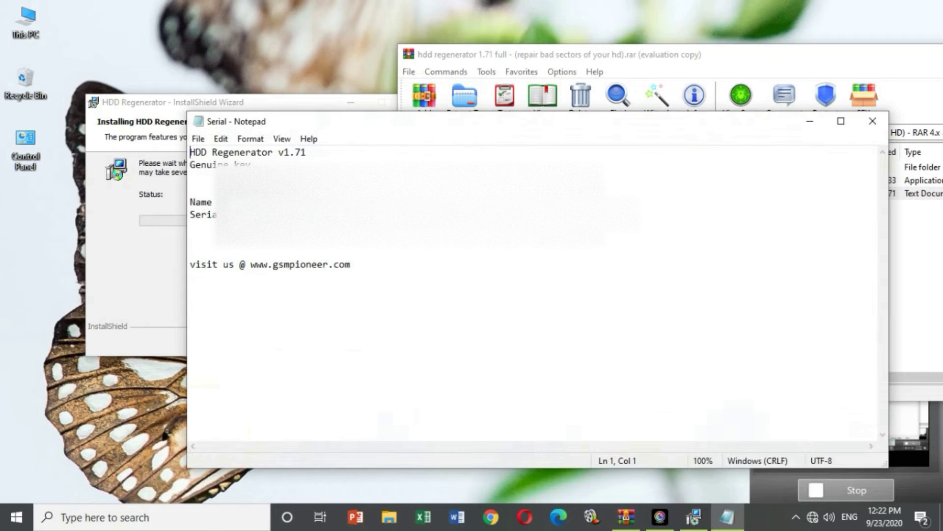
- Copy the registration name from the Serial document
left_click(289, 203)
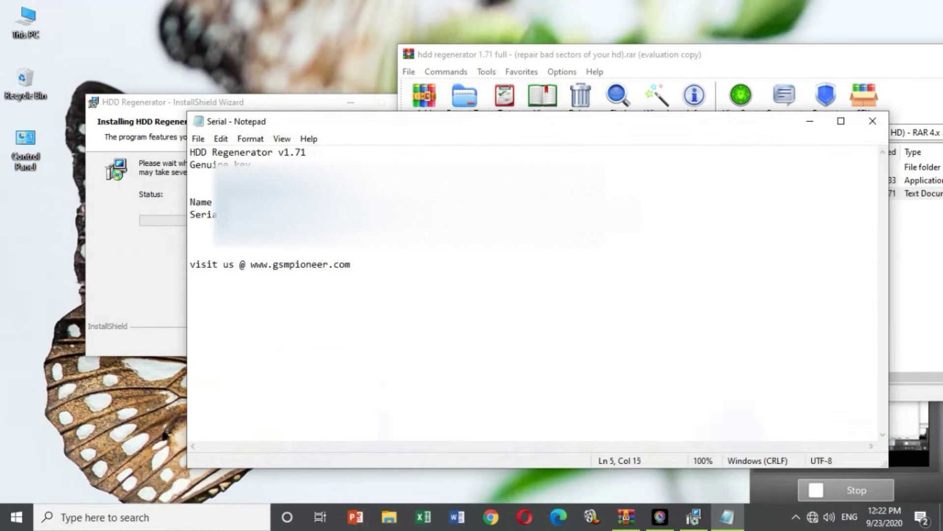
key("shift+Up")
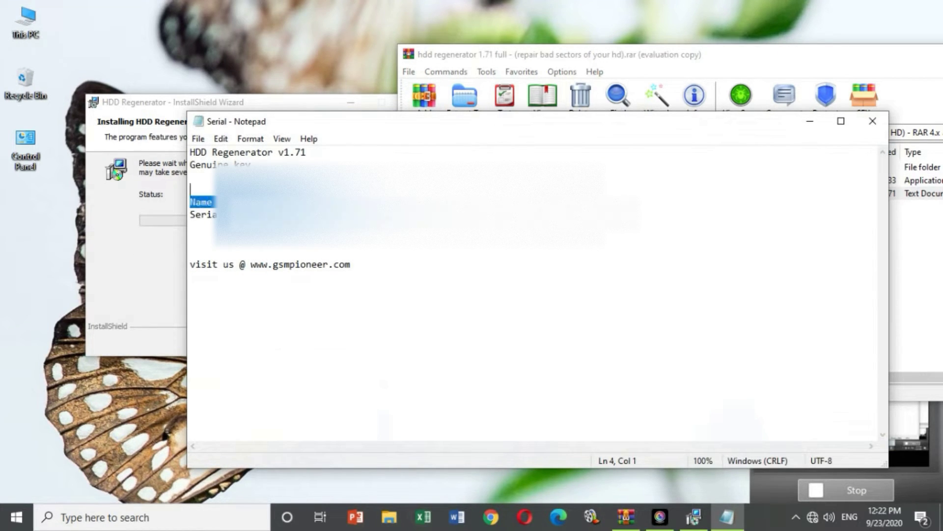
left_click(290, 203)
left_click_drag(234, 198, 268, 198)
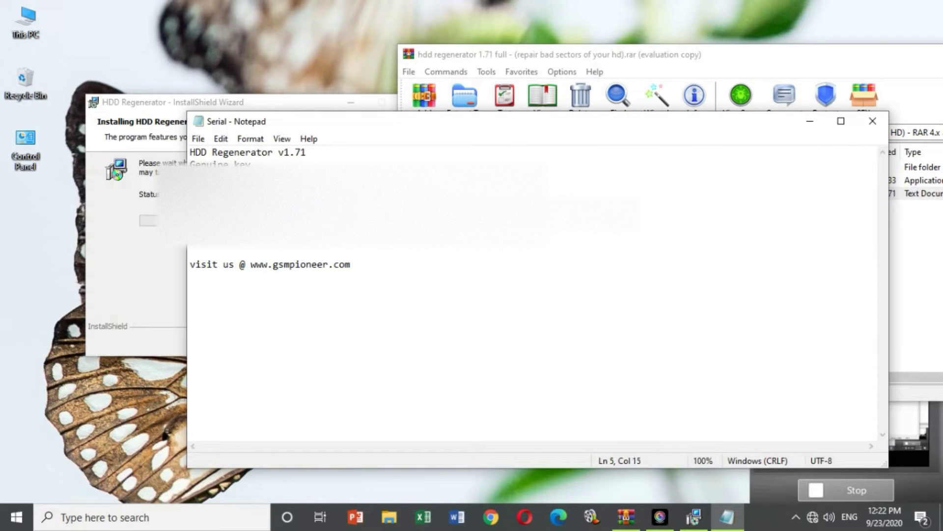
left_click(171, 246)
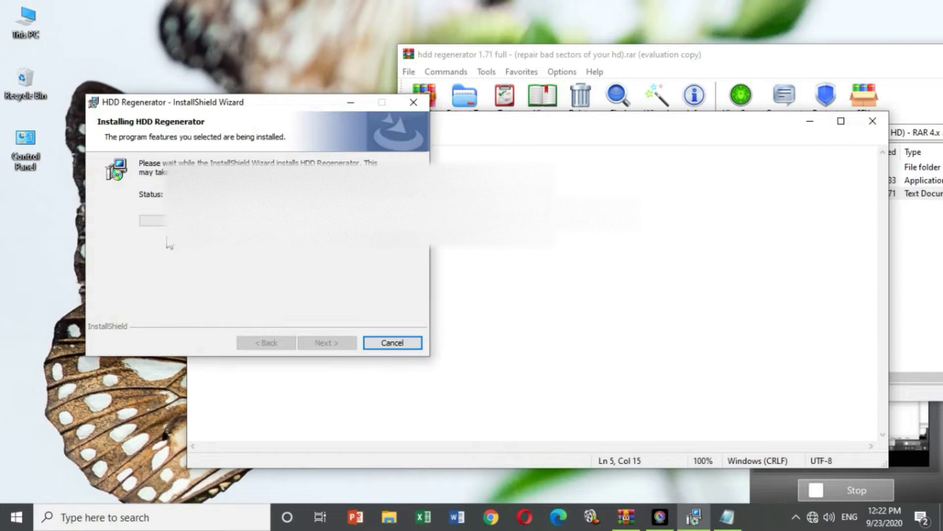
left_click(565, 273)
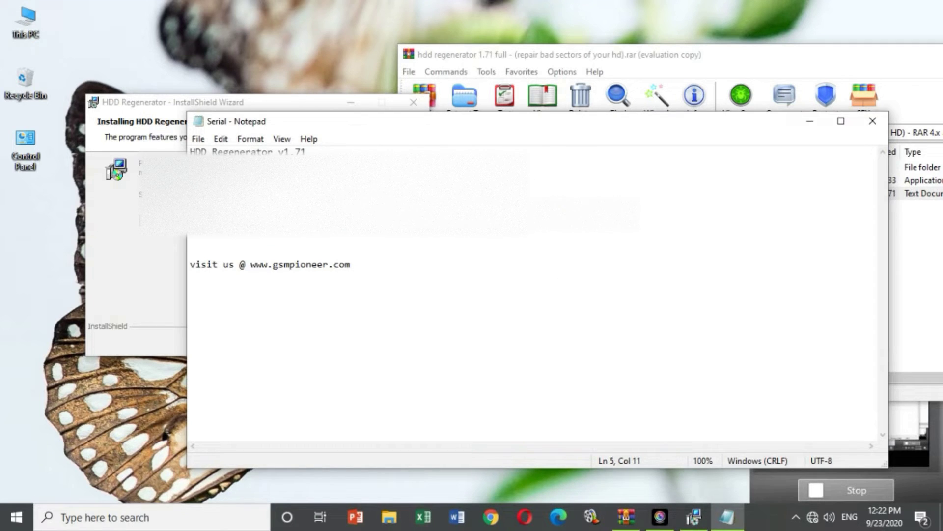
left_click(260, 198)
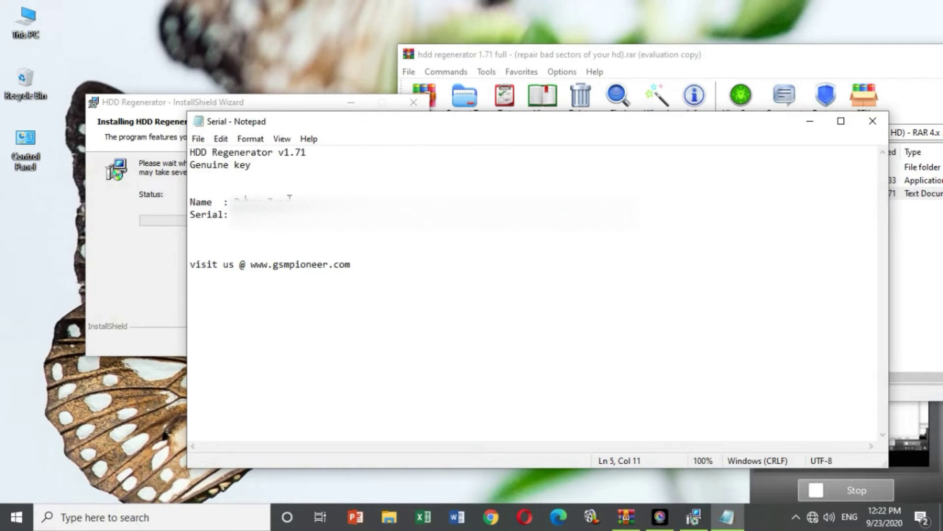
left_click_drag(289, 199, 234, 199)
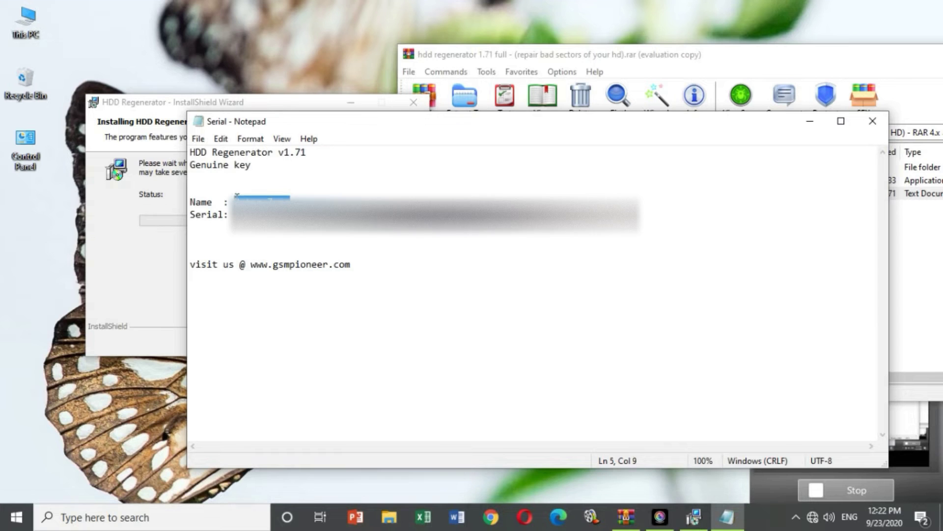
right_click(236, 233)
left_click(279, 244)
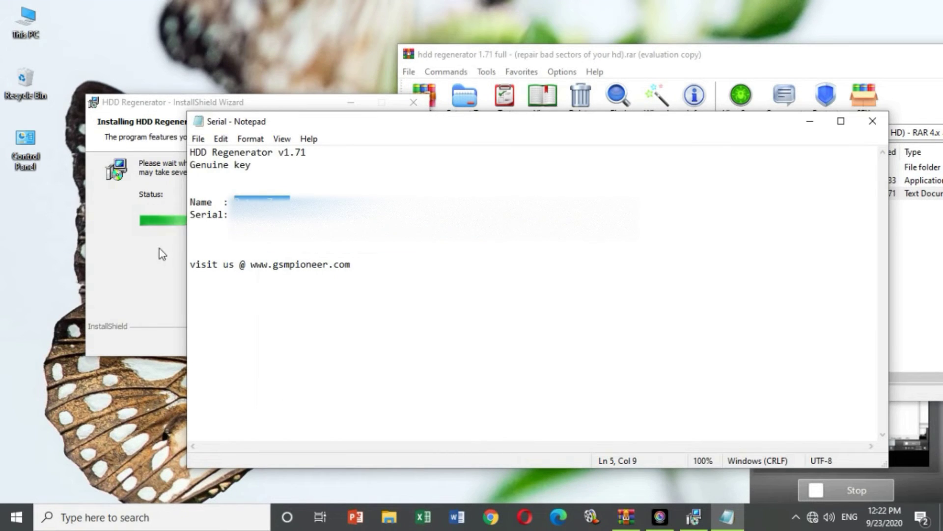
- Finish the installation wizard and open the registration form in HDD Regenerator's About dialog
left_click(154, 256)
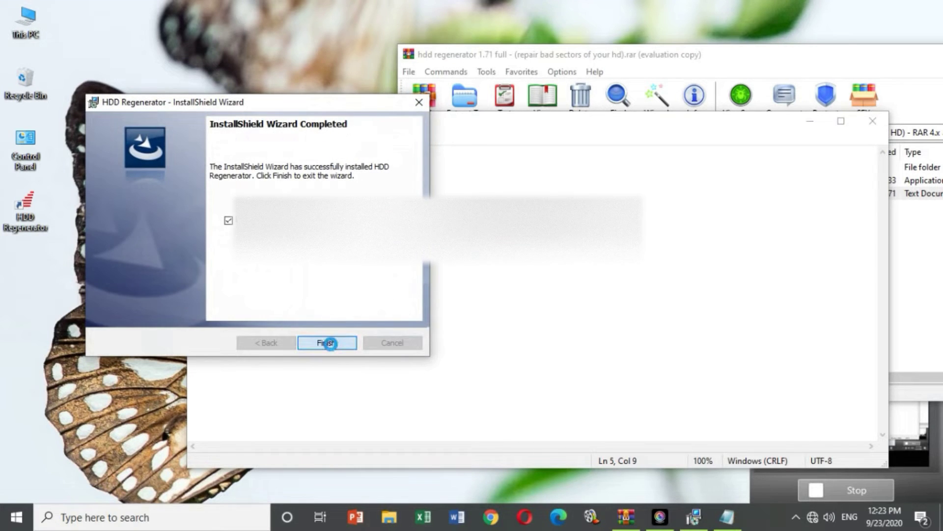
left_click(330, 343)
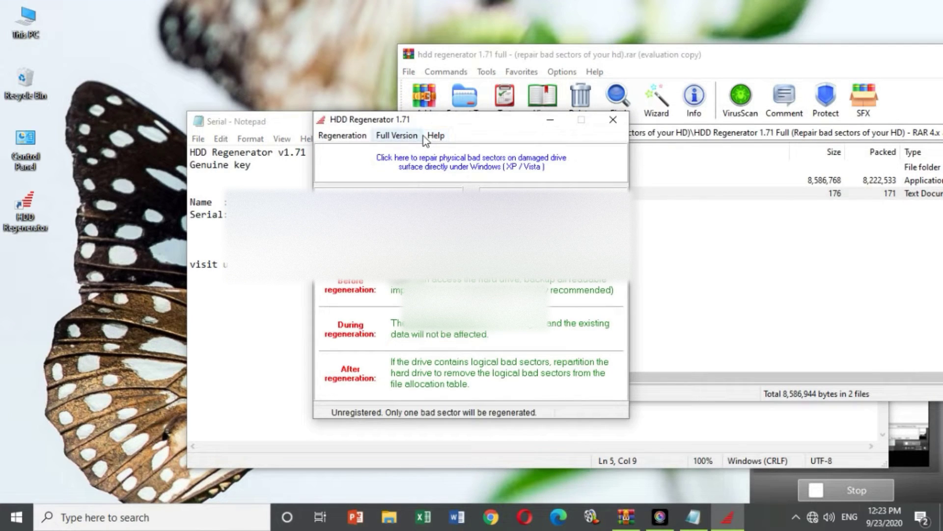
left_click(435, 137)
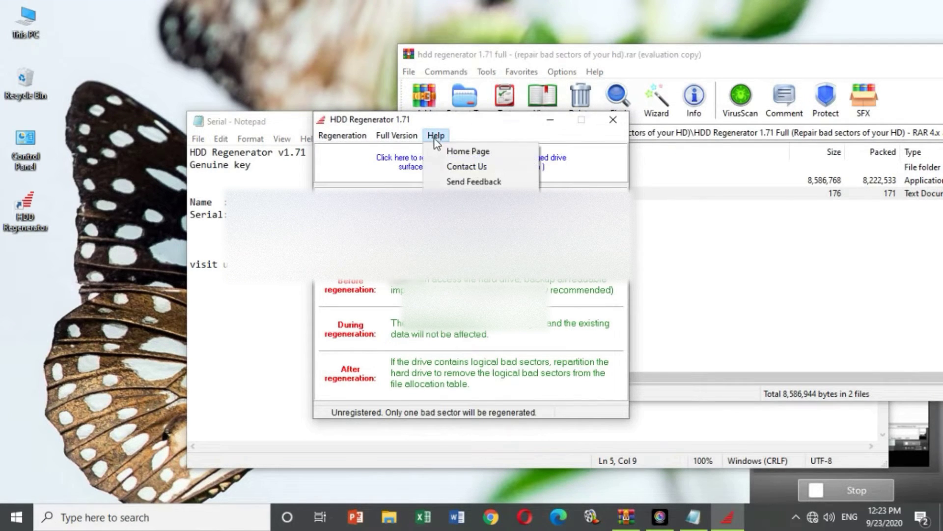
mouse_move(419, 136)
left_click(425, 166)
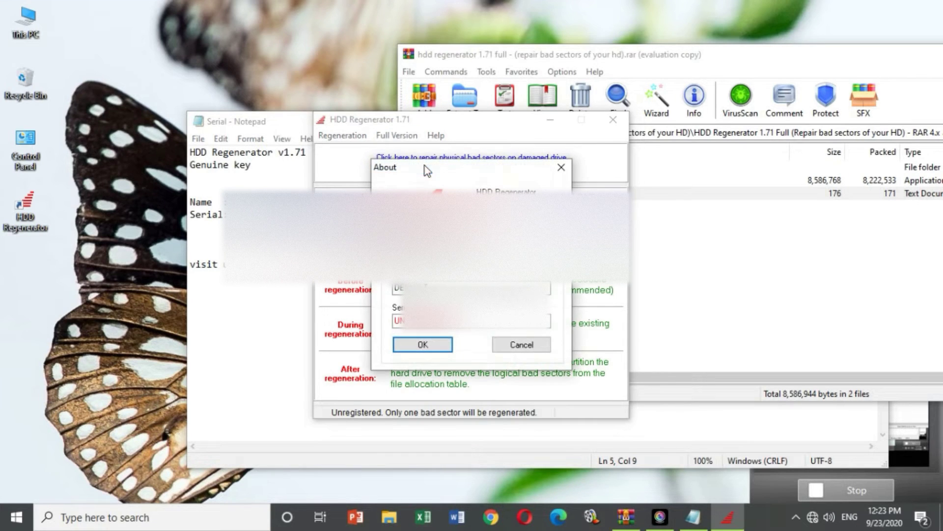
- Replace the Full Name entry in the registration form with the copied registration name
double_click(456, 288)
key("BackSpace")
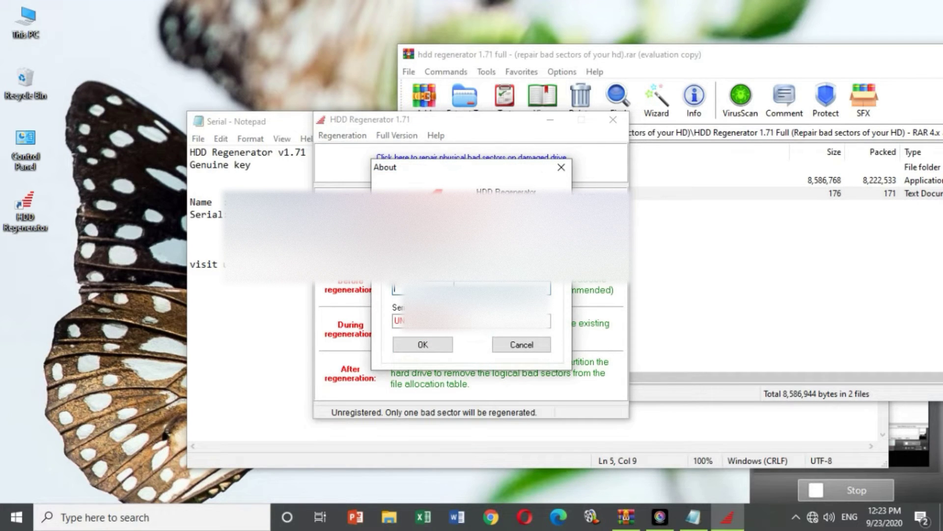
key("ctrl+v")
- Reopen the Serial document, move the About dialog out of the way, and select the serial number line for copying
left_click(731, 274)
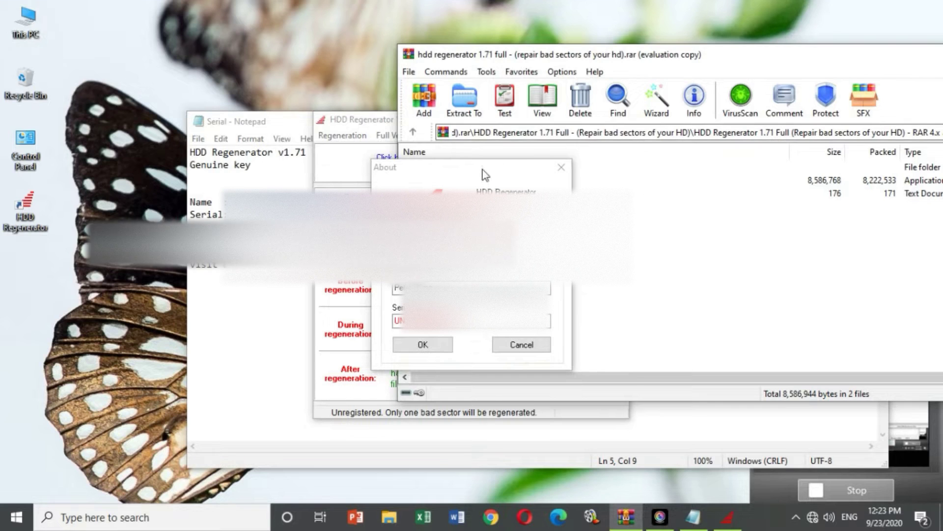
left_click_drag(482, 169, 309, 139)
left_click(677, 233)
double_click(428, 193)
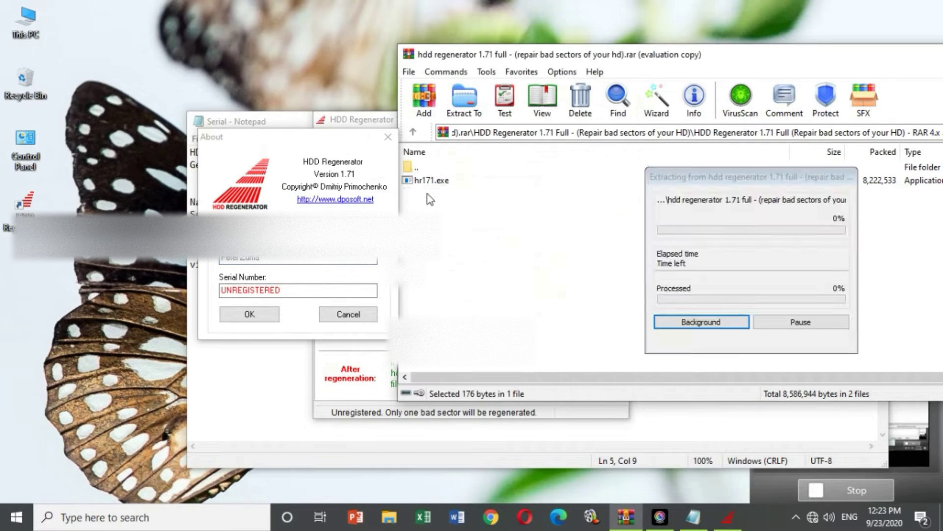
left_click_drag(322, 142, 316, 432)
left_click(281, 303)
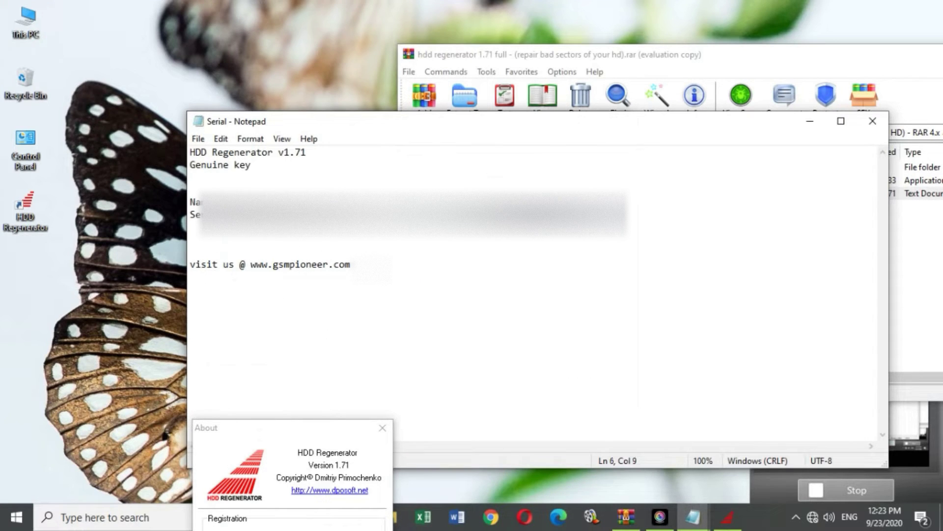
left_click_drag(191, 201, 191, 227)
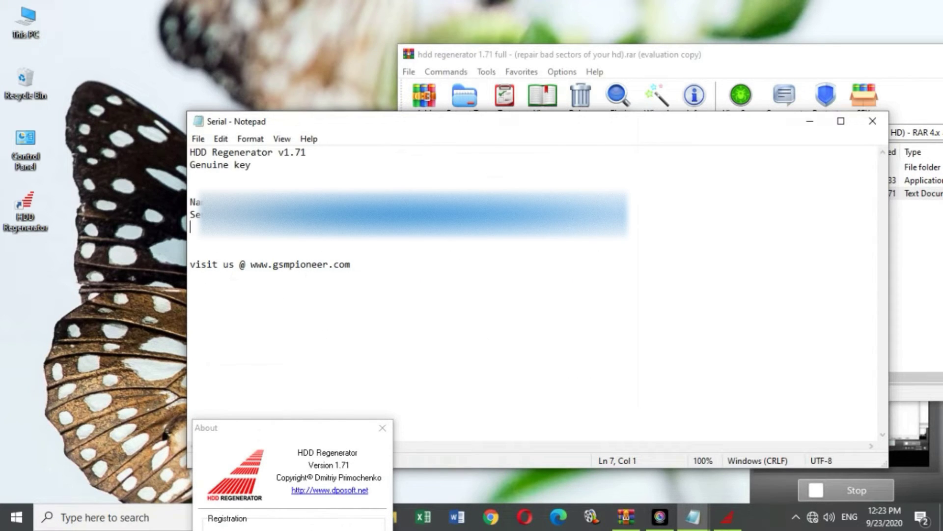
- Enter the copied serial number in the registration form, submit it and dismiss the information message
left_click_drag(323, 430, 393, 78)
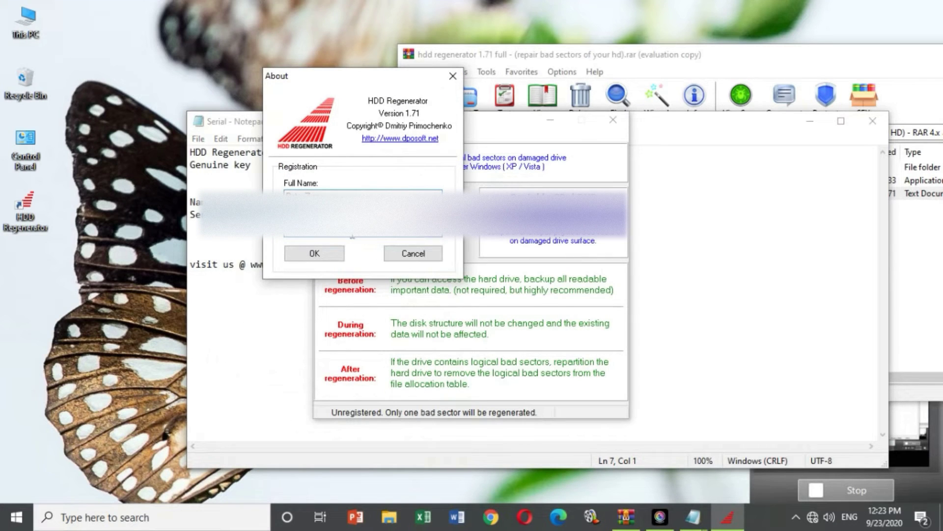
left_click(315, 254)
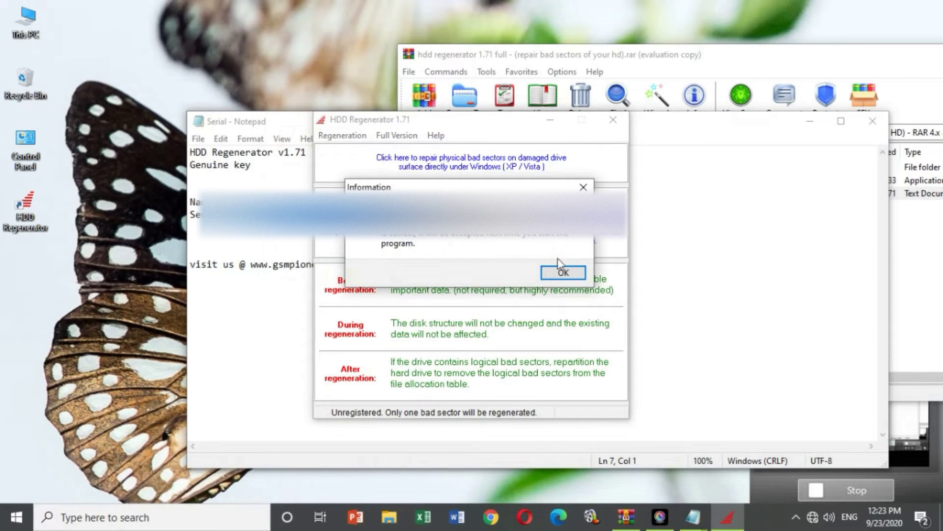
left_click(561, 271)
- Close the HDD Regenerator, WinRAR and Notepad windows to return to the desktop
left_click(875, 130)
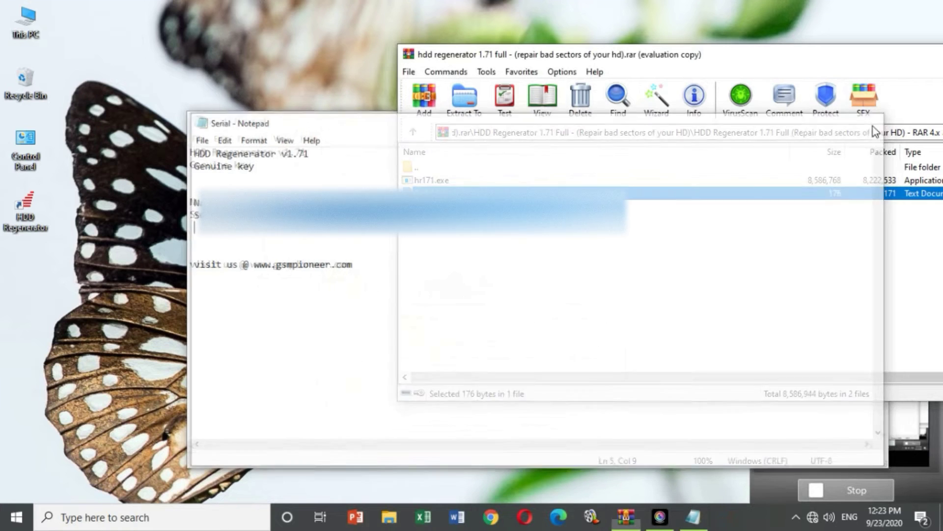
left_click_drag(826, 62, 511, 62)
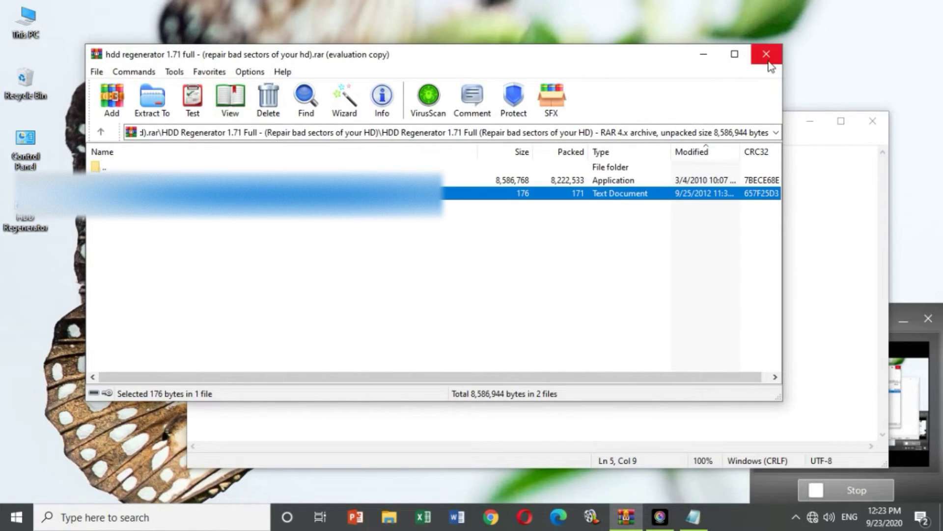
left_click(766, 54)
left_click(854, 120)
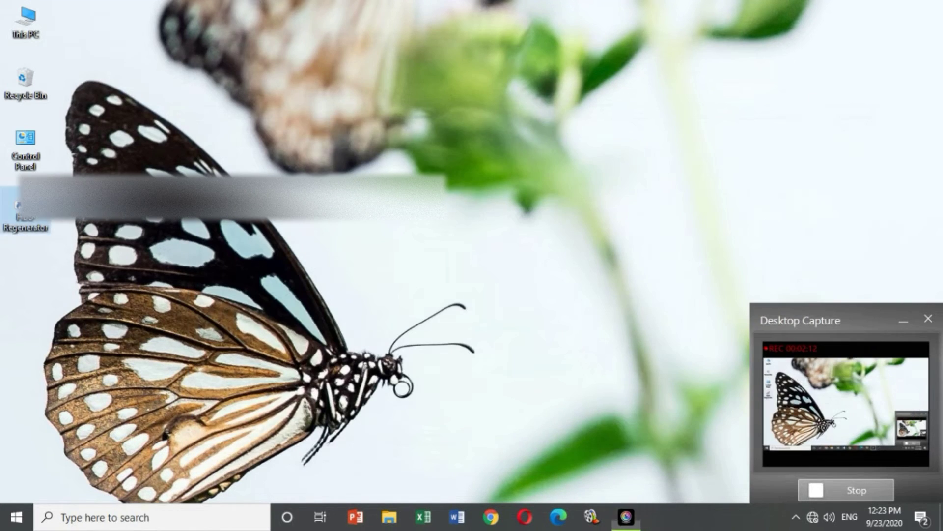
- Launch HDD Regenerator and start the regeneration process under Windows on the Seagate BUP Slim BK SCSI drive
double_click(25, 209)
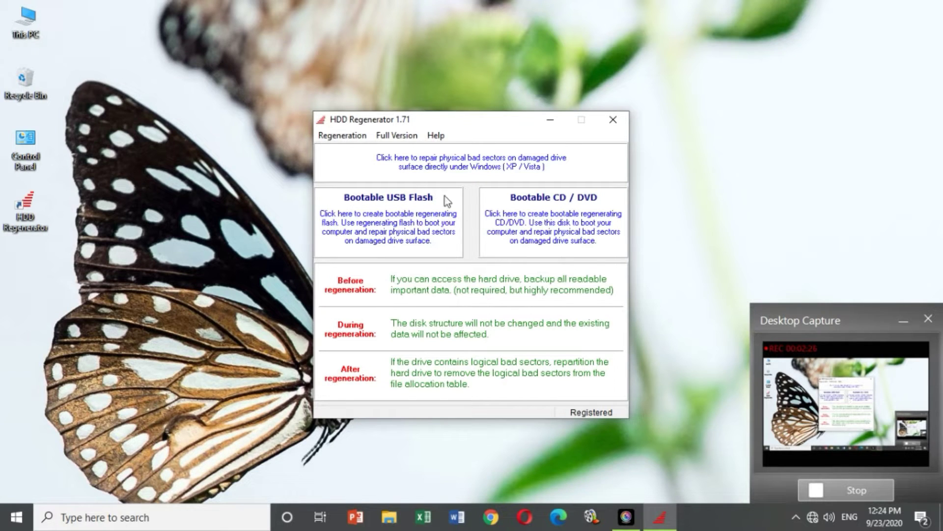
left_click(330, 134)
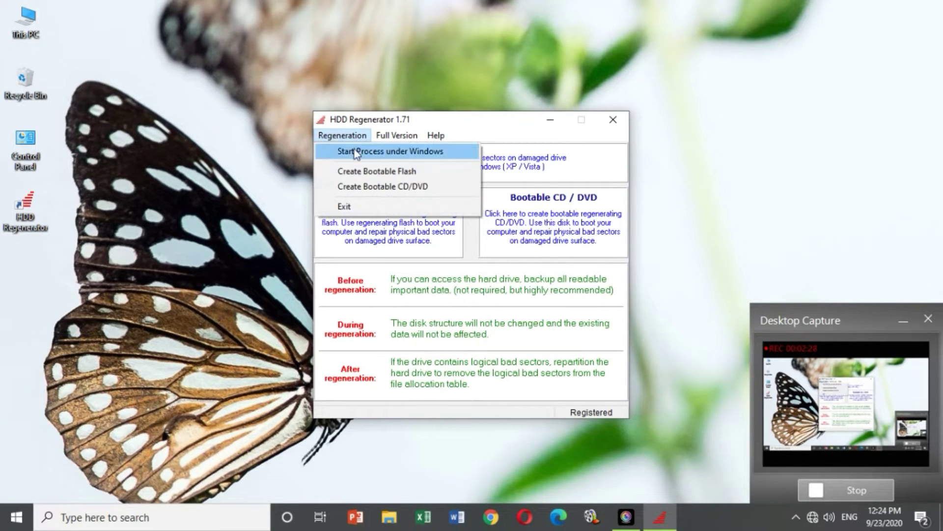
left_click(357, 153)
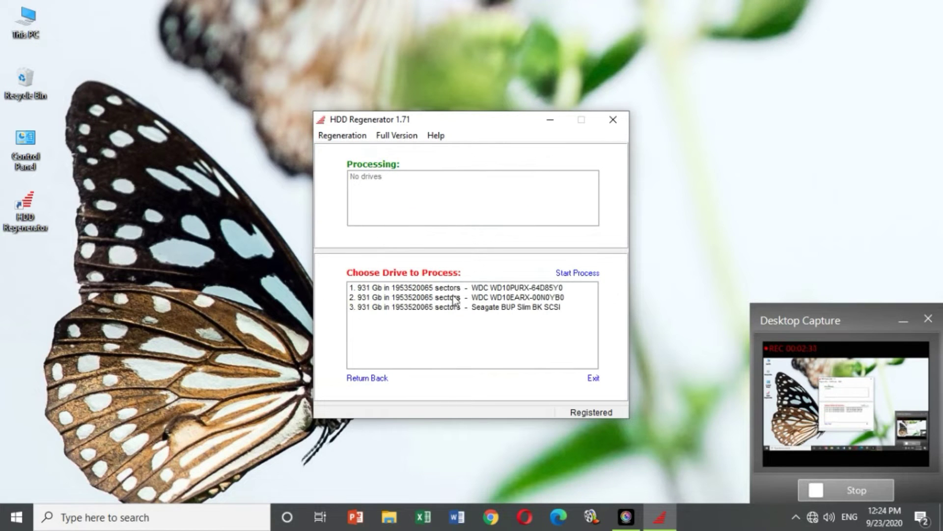
left_click(393, 309)
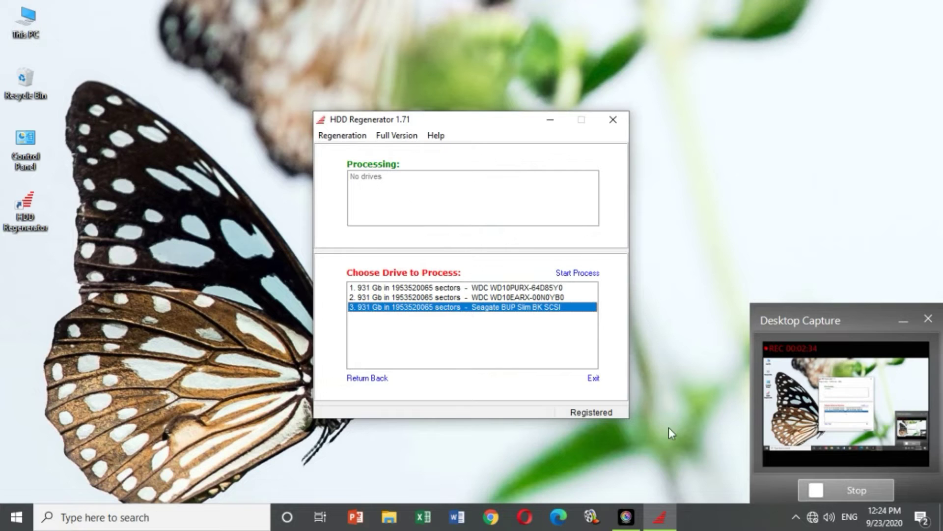
left_click(580, 275)
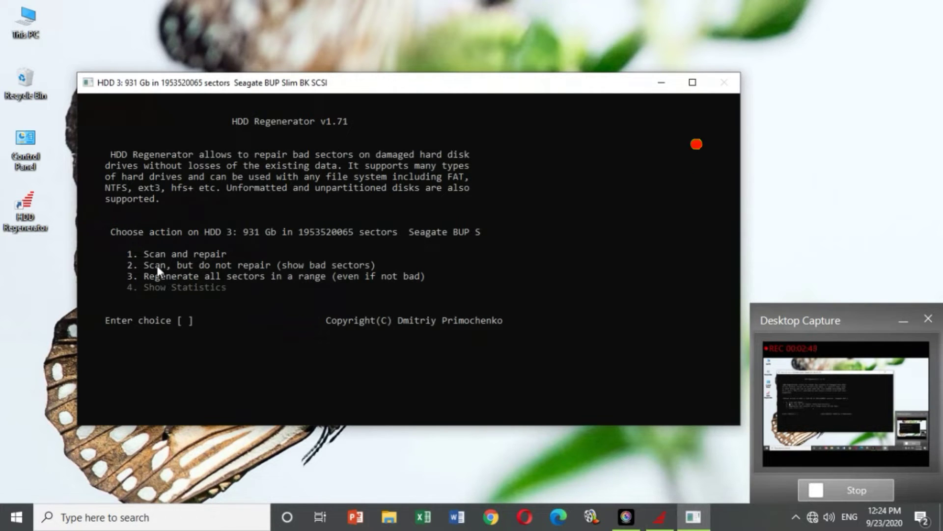
- Choose action 1, Scan and repair, and start it from sector 0
left_click(184, 319)
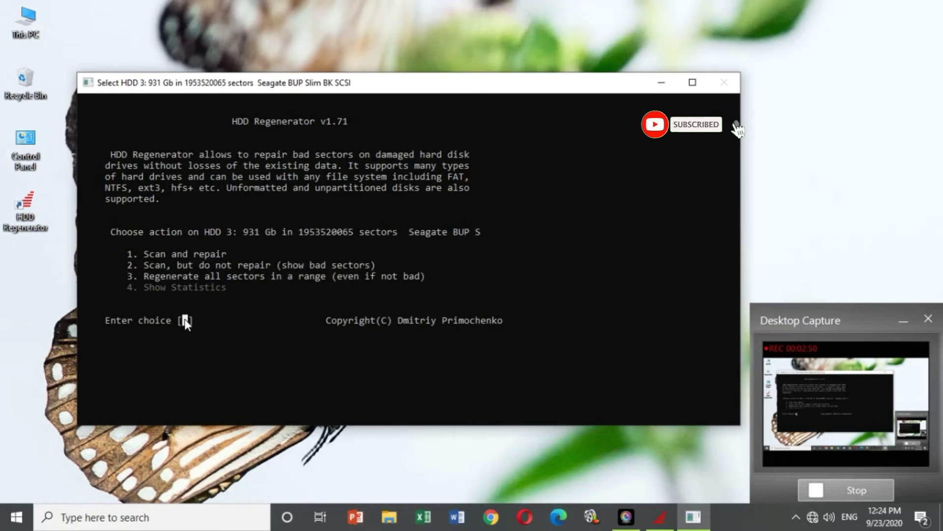
type("1")
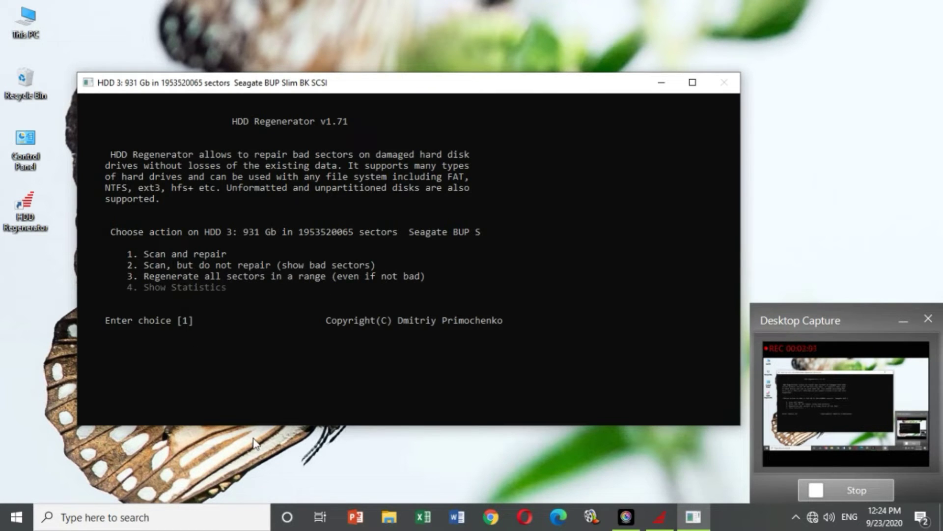
type("3")
key("Return")
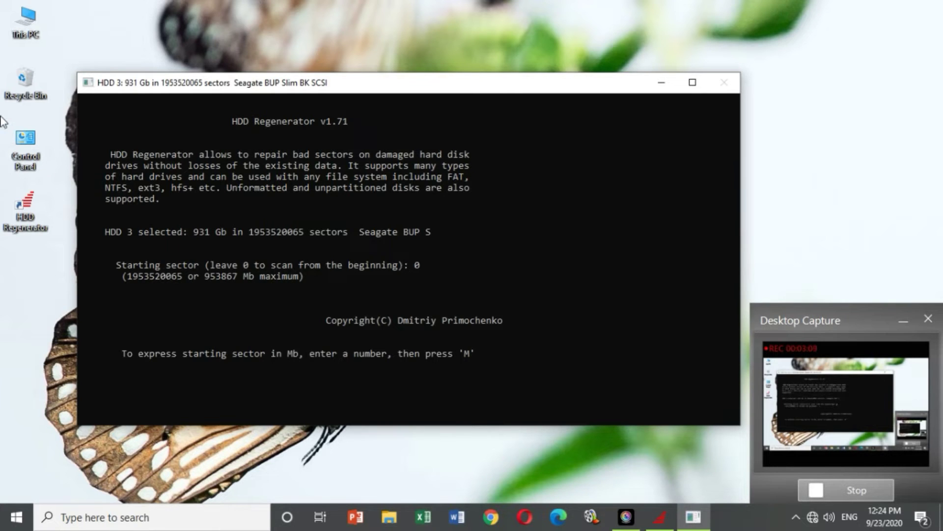
key("Return")
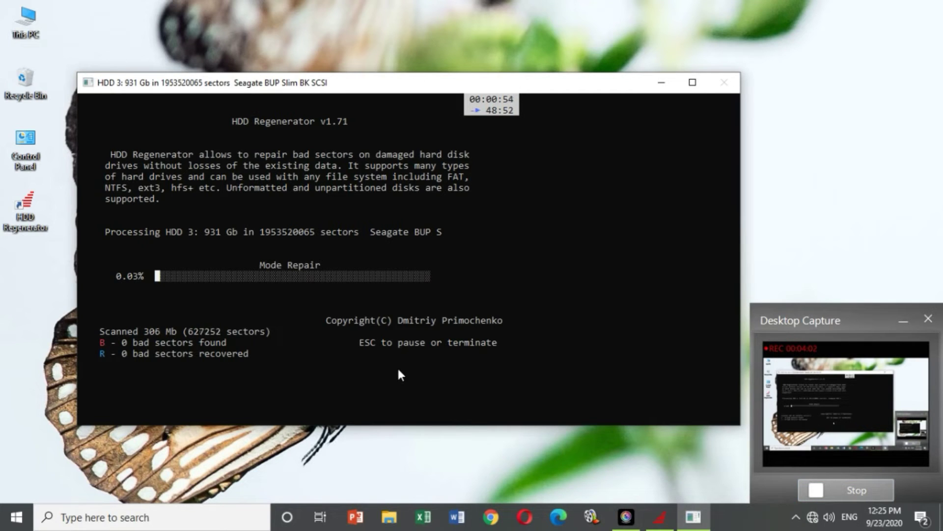
- Open a blank Notepad document while the repair scan runs
key("super+r")
type("no")
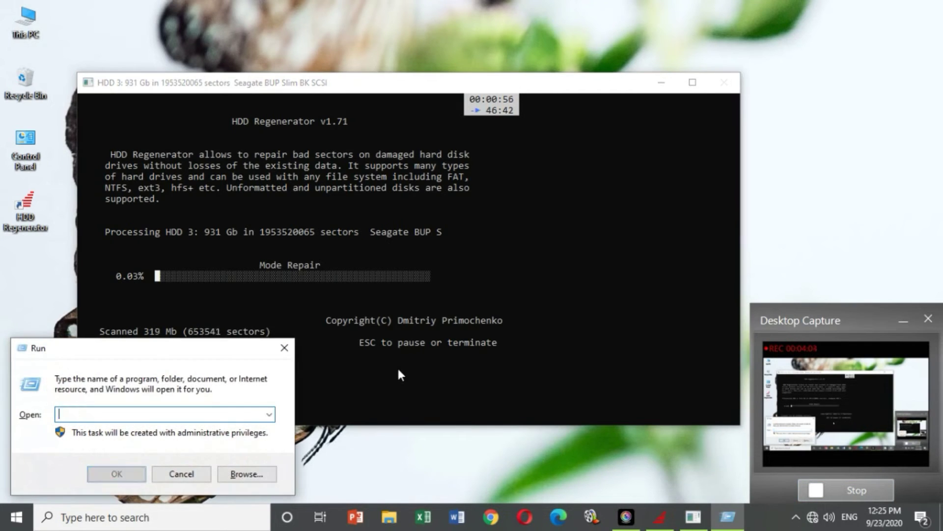
type("tepad")
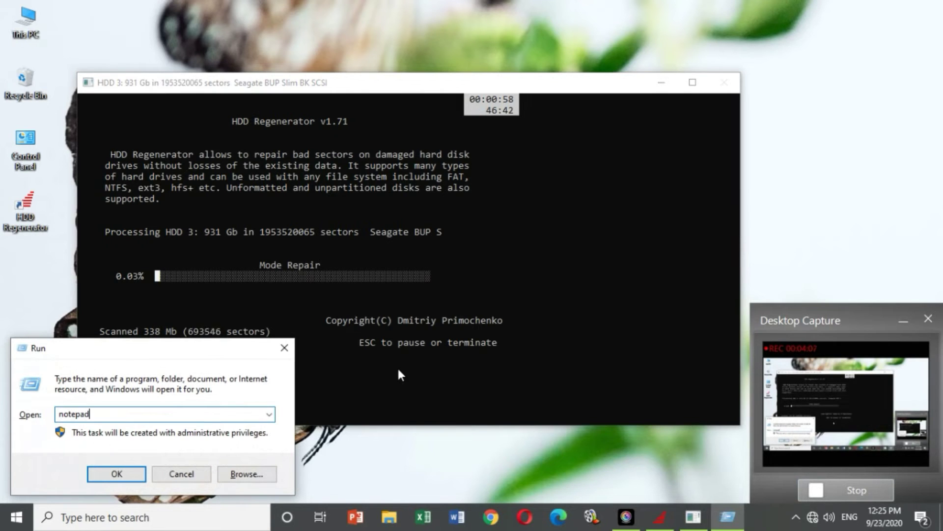
key("Return")
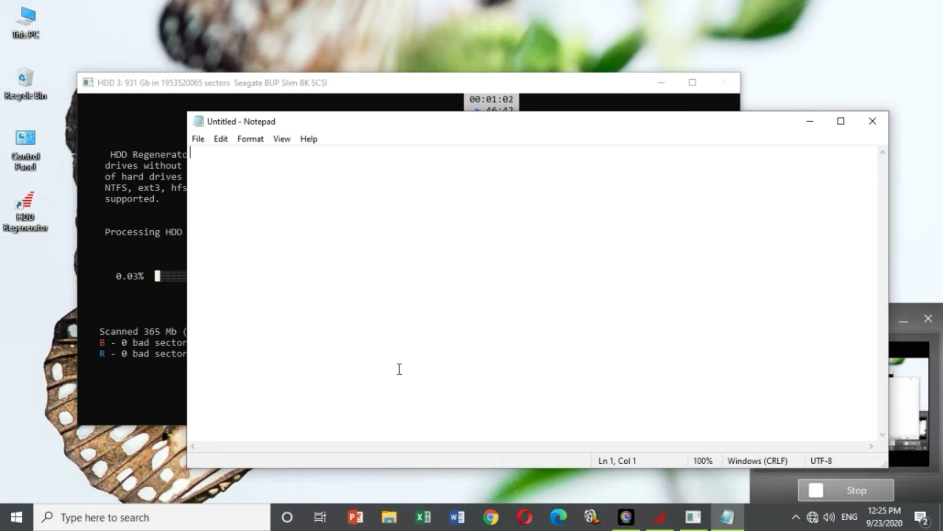
- Write "hard disk bad sector tool first download link below" as the note's first line
type("dow")
key("BackSpace")
key("BackSpace")
key("BackSpace")
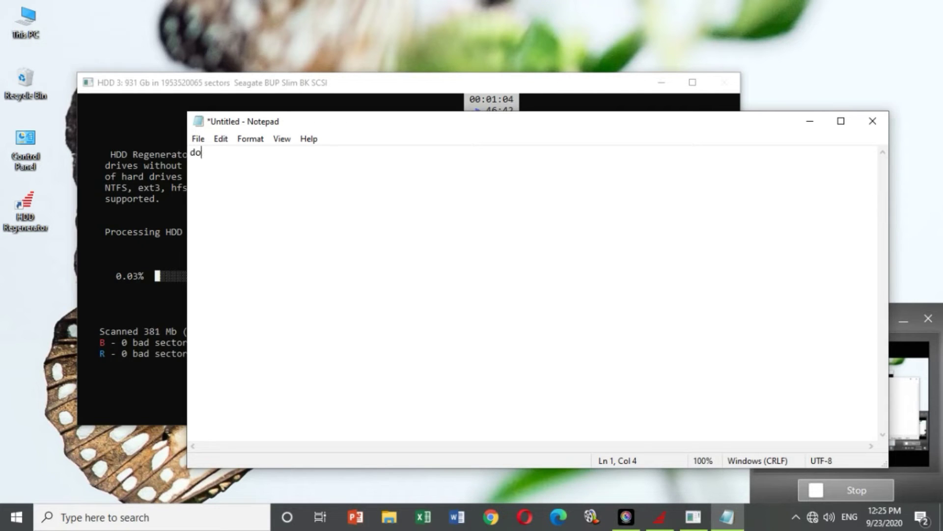
type("ah")
key("BackSpace")
type("hard disk bad")
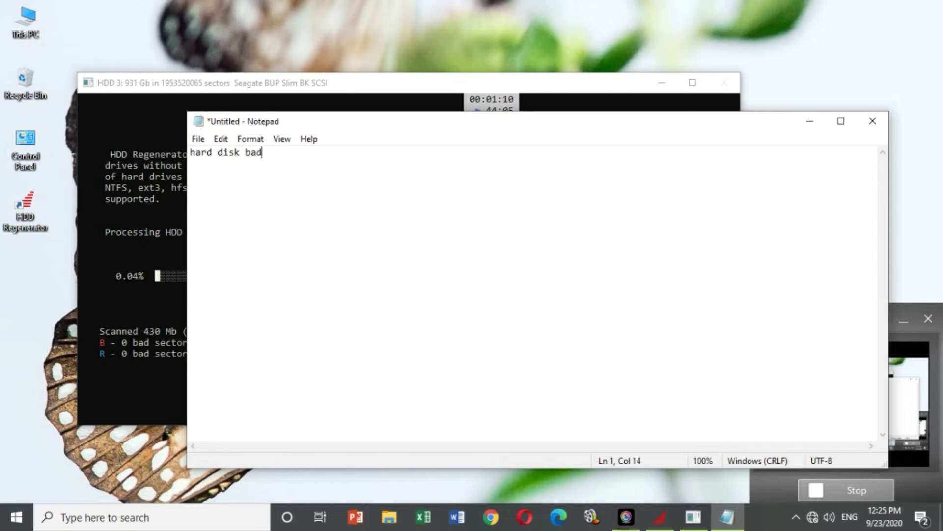
type(" sector tool")
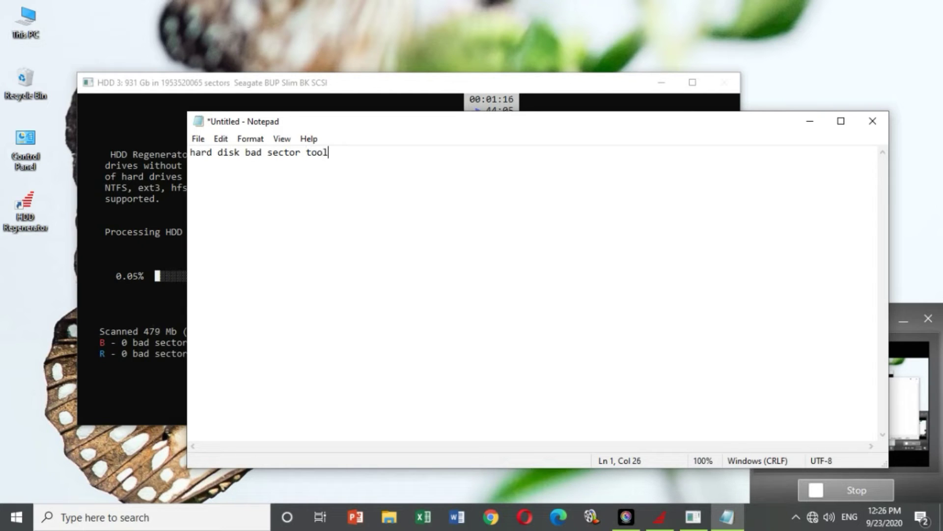
type(" first down")
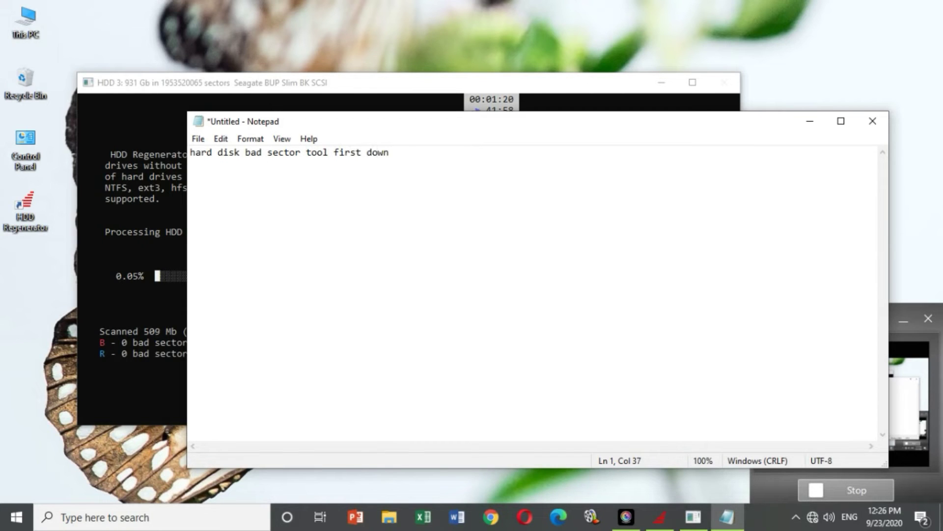
type("load link below")
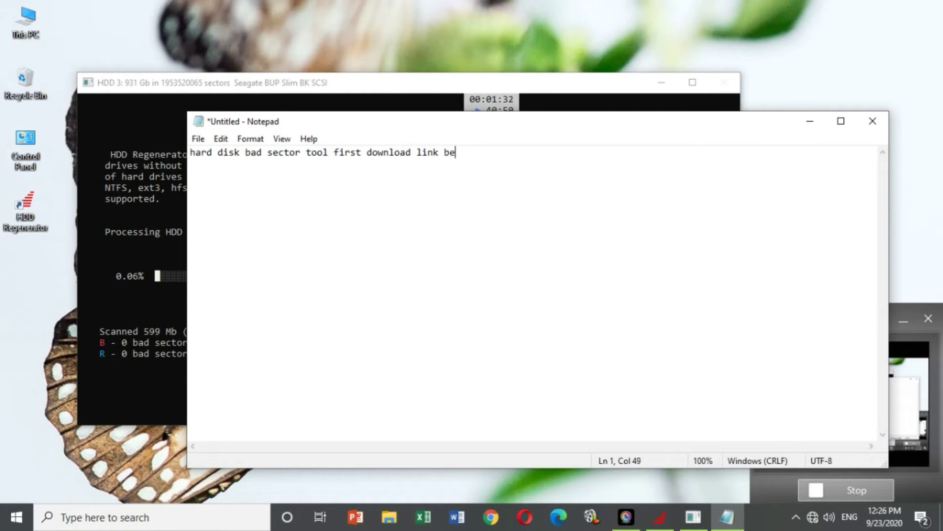
- Leave two blank lines and add the line "after install software"
key("Return")
key("Return")
key("Return")
type("after insta")
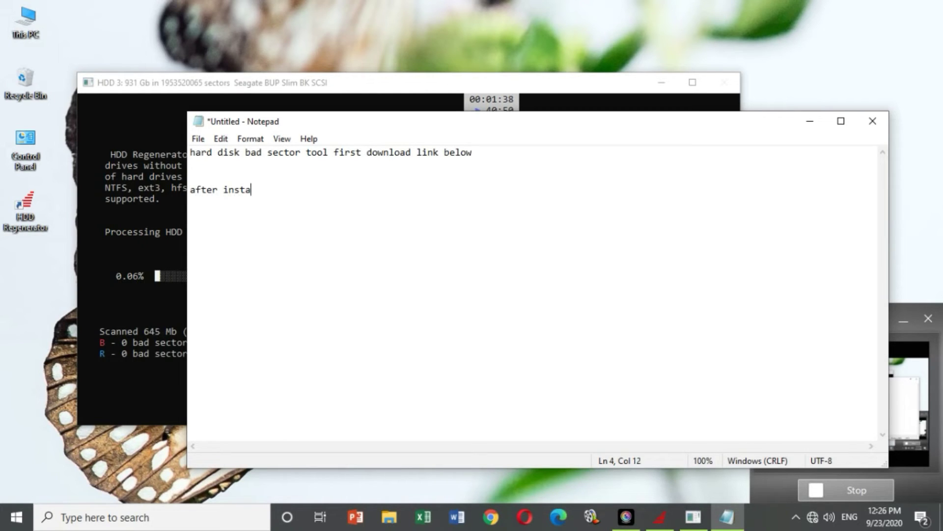
type("ll softwar")
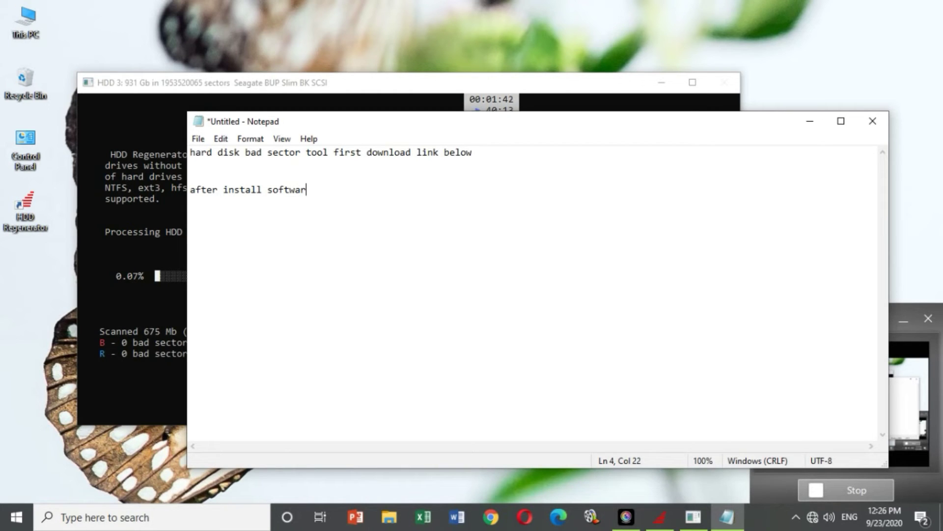
type("e")
- Add the line "enter type serial number activate" directly below, correcting the spelling of the last word
key("Return")
type("enter ty")
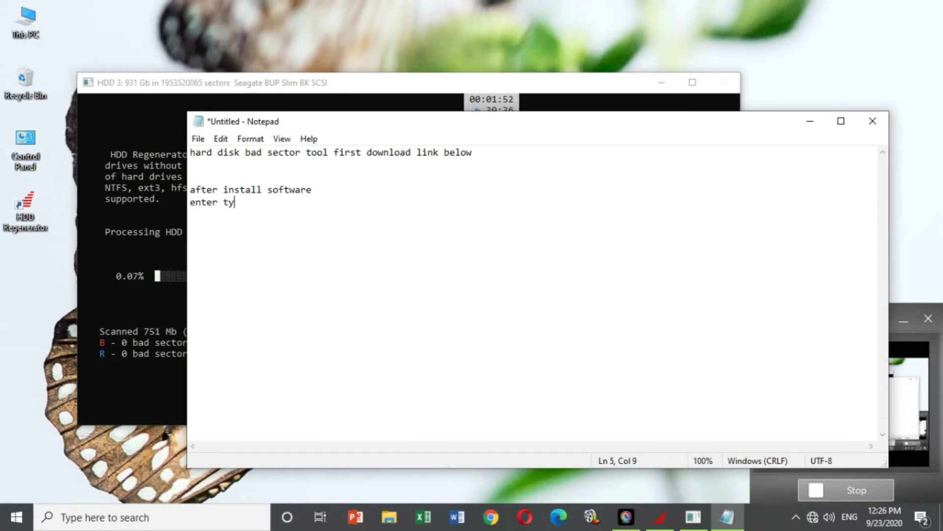
type("pe serial numb")
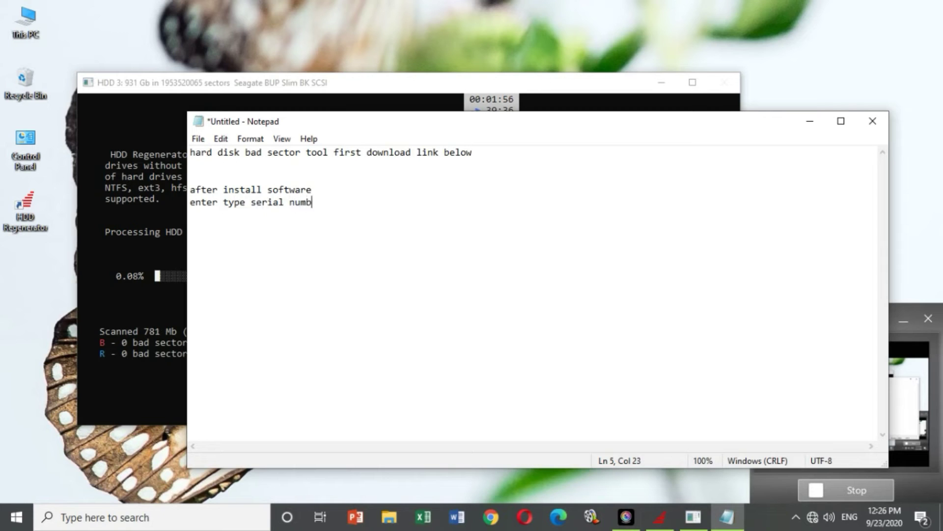
type("er actibate")
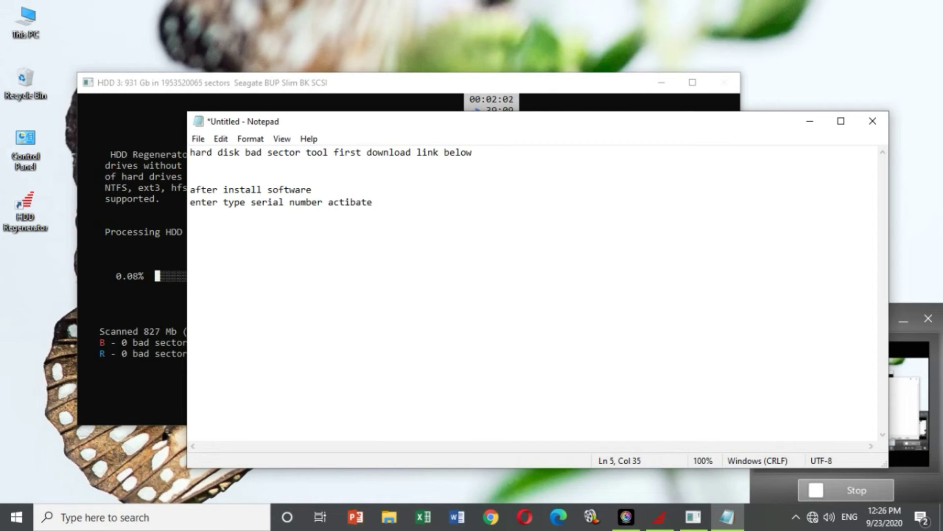
key("BackSpace")
key("BackSpace")
key("BackSpace")
key("BackSpace")
type("vate")
- Add the line "after selaect drive again select windows mode or bootable usb" below the activation line
key("Return")
type("after")
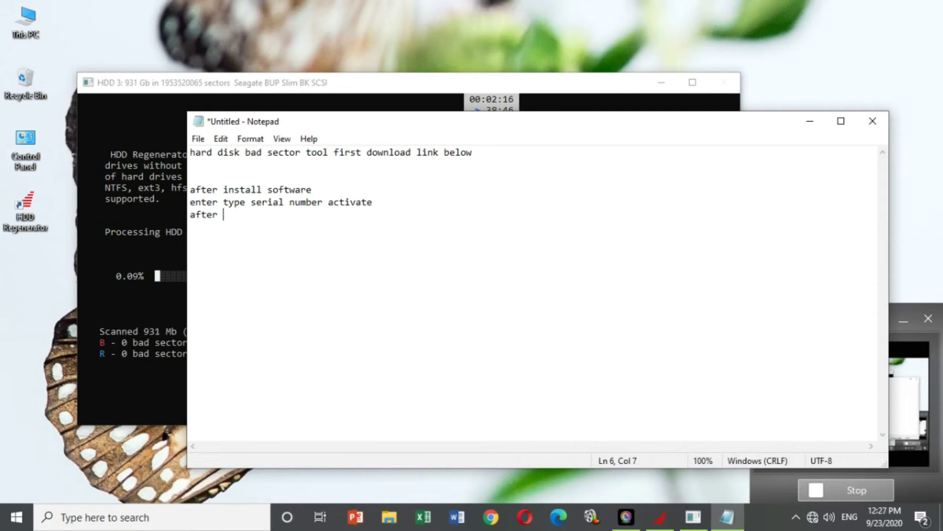
type("r")
key("BackSpace")
type("selaect drive ")
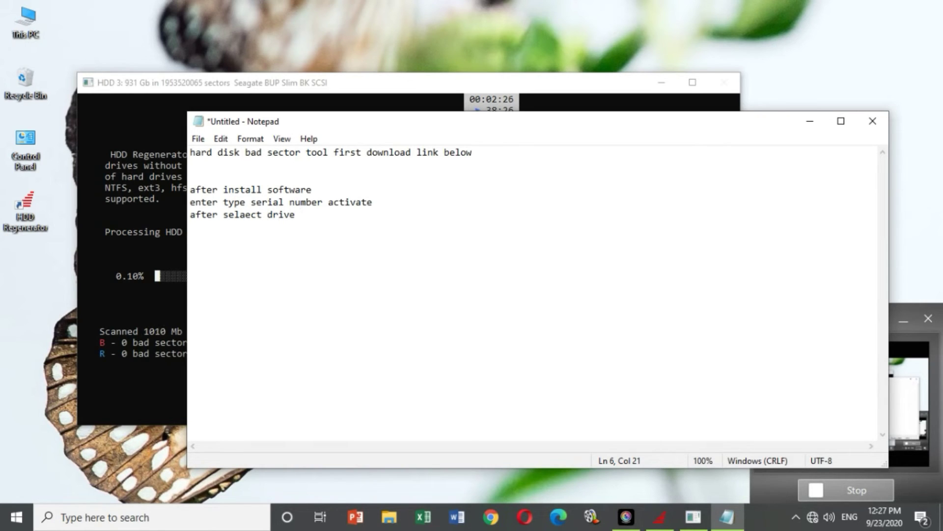
type("again")
type("select wind")
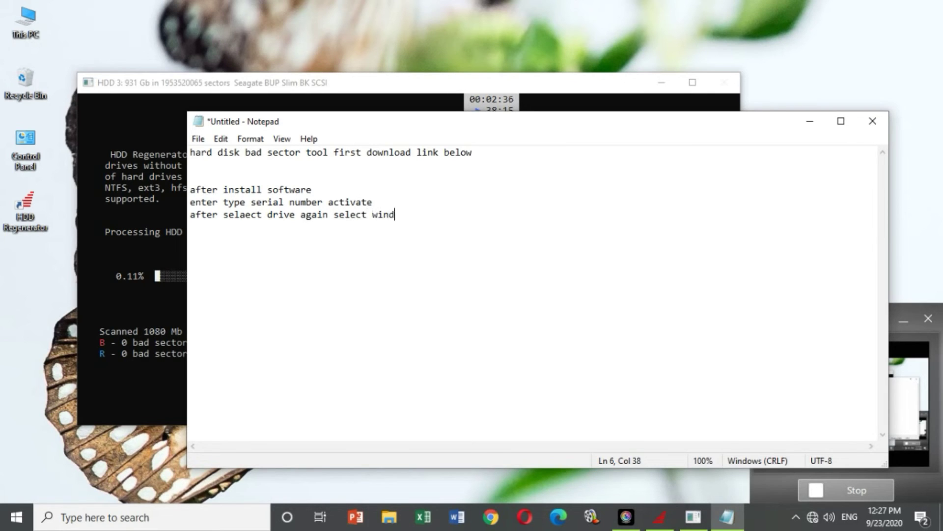
type("ows mode")
type("or boo")
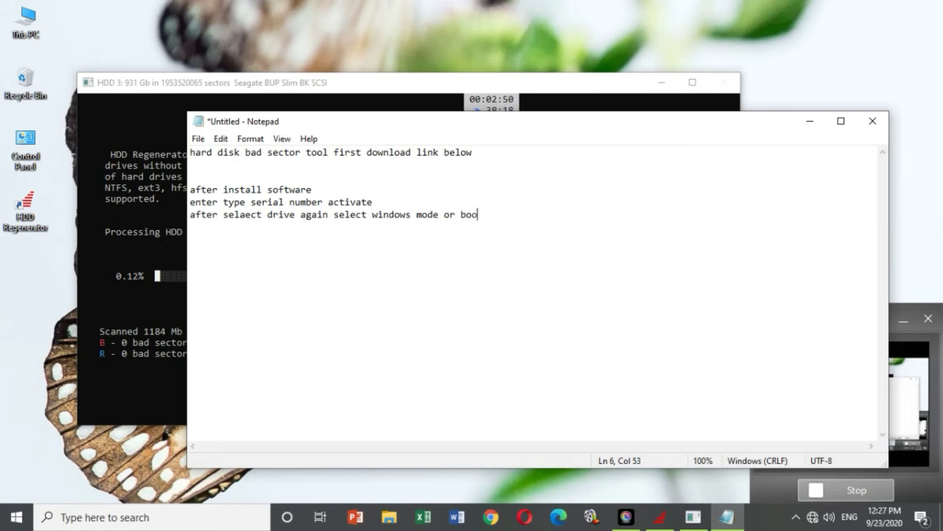
type("table usb")
- Add the line "select read and repair" after a blank line, correcting its typing errors
key("Return")
key("Return")
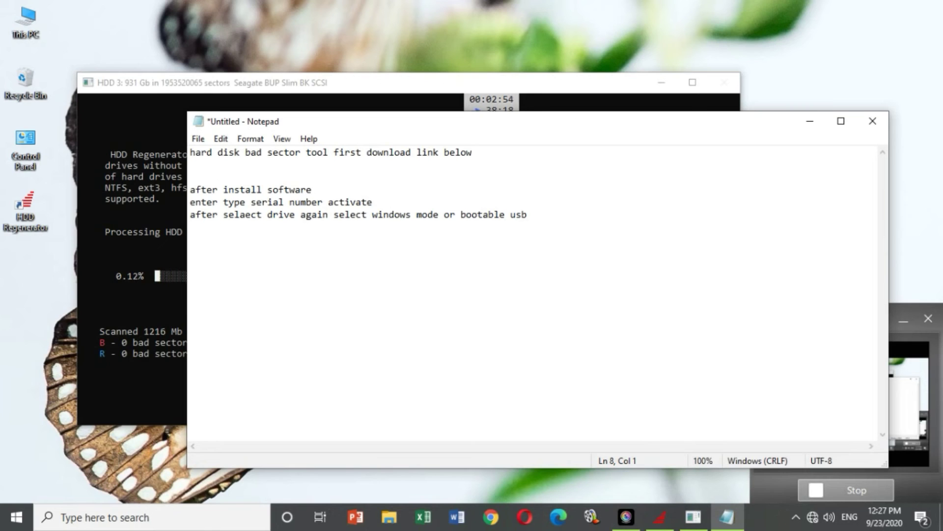
type("selectb ra")
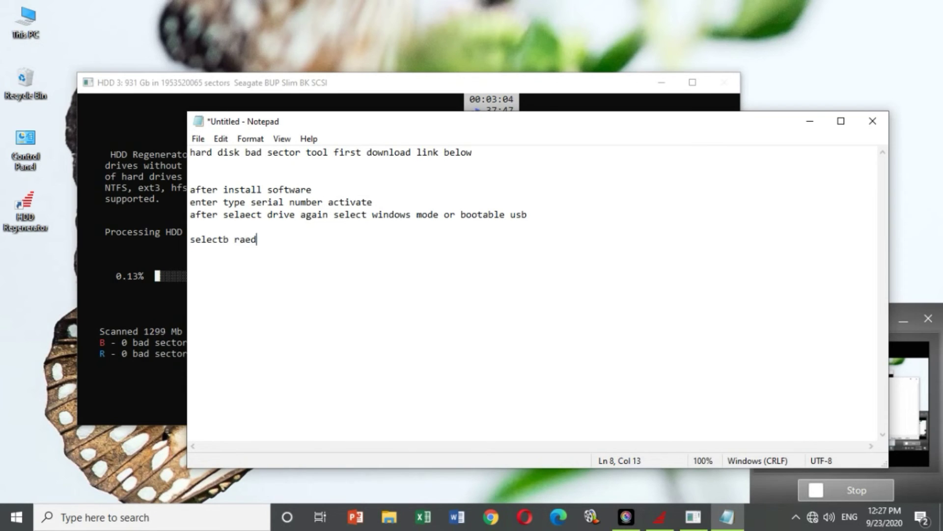
key("BackSpace")
type("ead and repair")
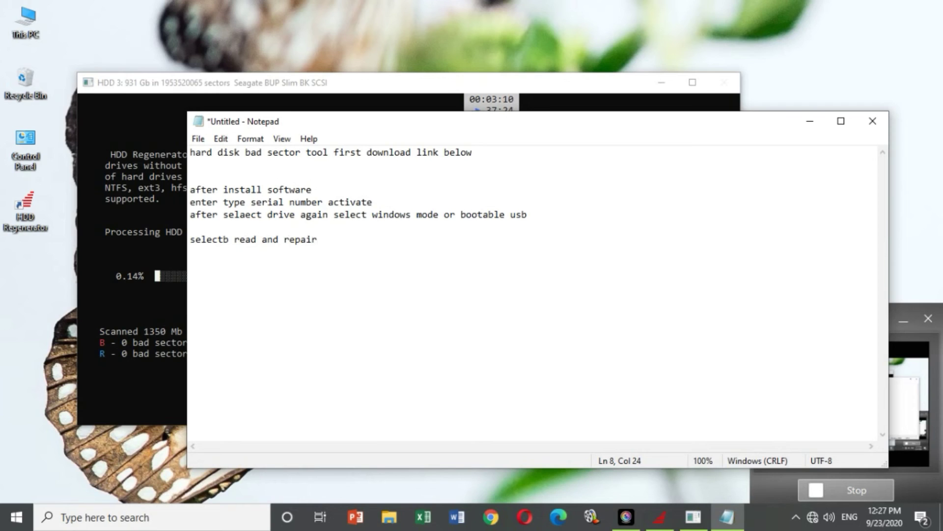
left_click(229, 241)
key("BackSpace")
left_click(348, 242)
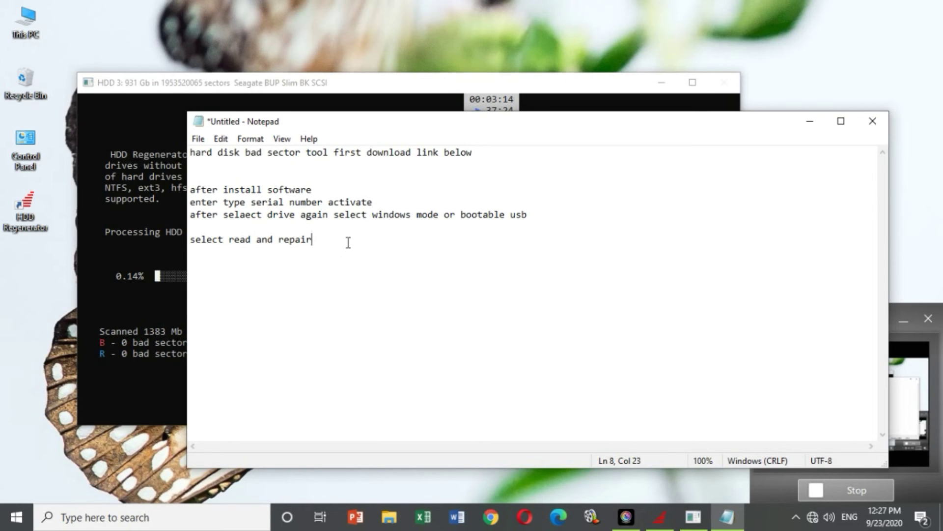
- Add the line "starting sector 0 press enter" after a blank line
key("Return")
key("Return")
type("startin")
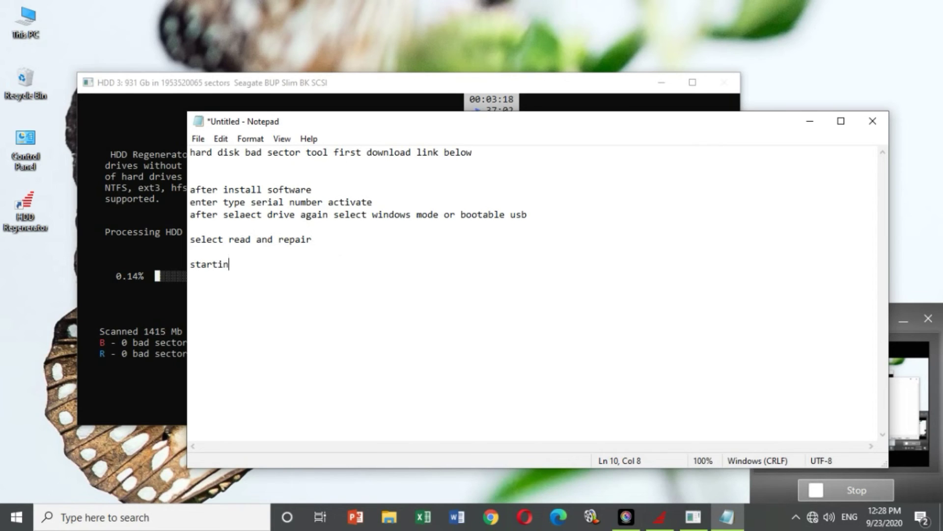
type("g sector 0")
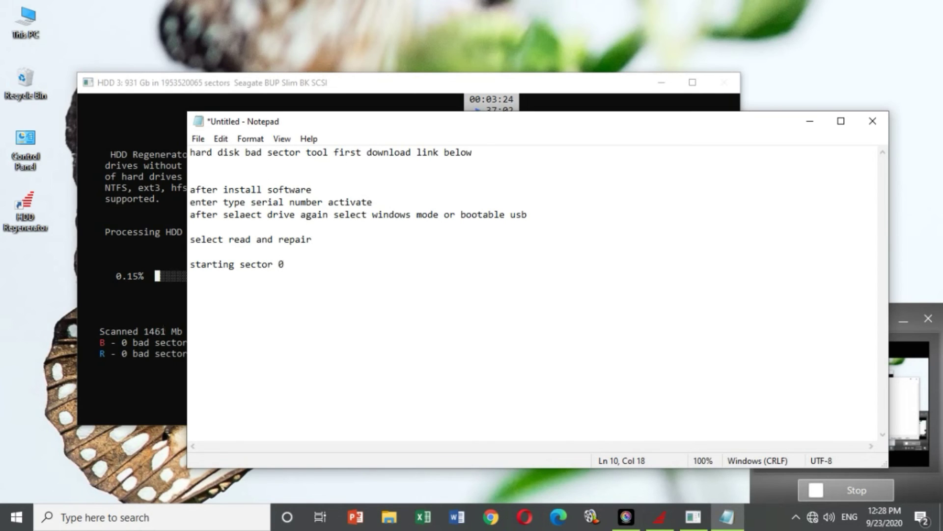
type(" press enter")
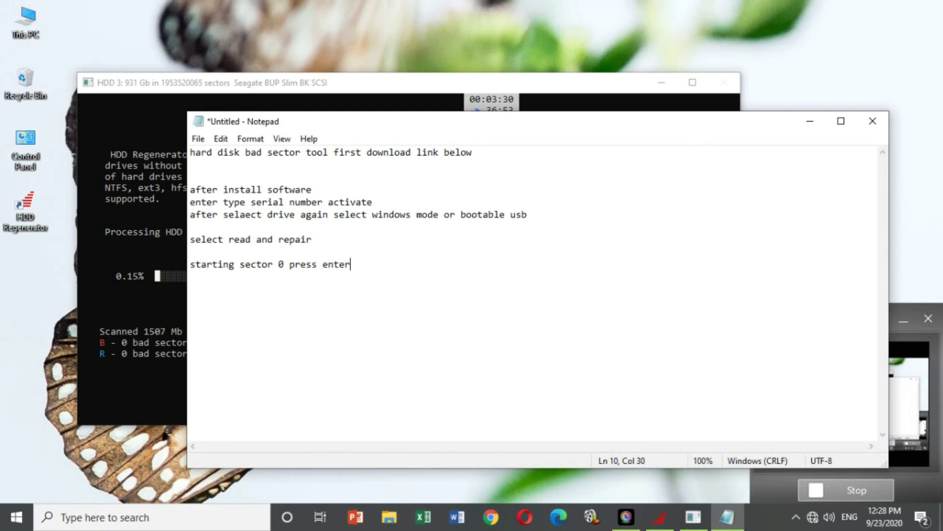
- Add the line "b -bad sector red color" after a blank line, correcting the spelling of the last word
key("Return")
key("Return")
type("b -bad sec")
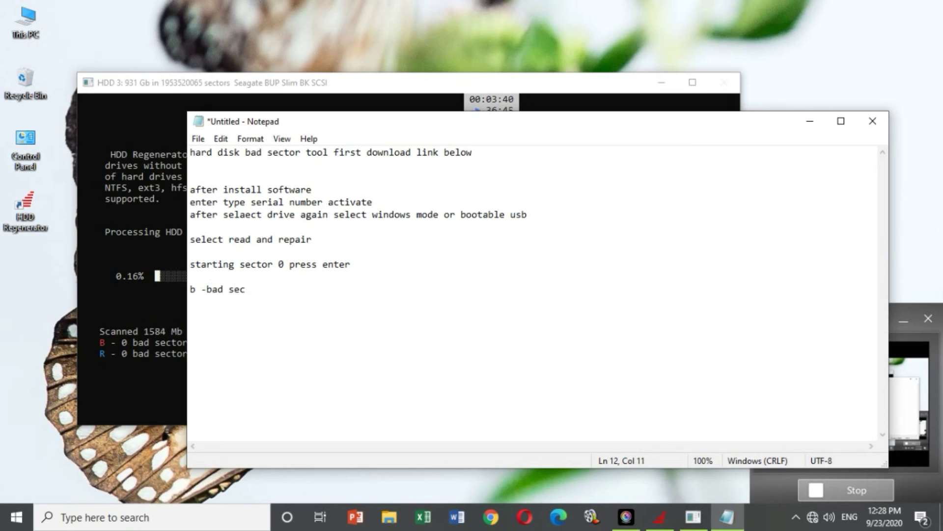
type("r red coloe")
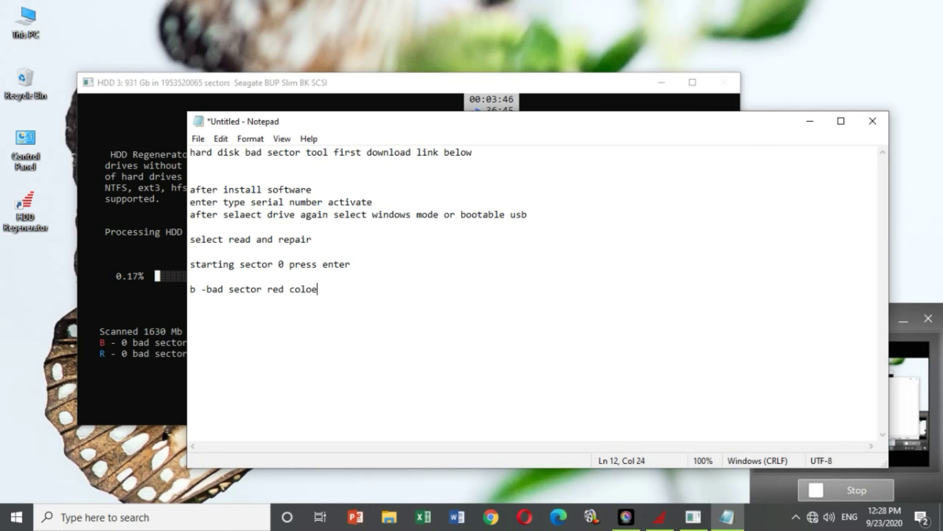
key("BackSpace")
type("r")
- Add the line "after remove all bad sector" after a blank line
key("Return")
key("Return")
type("after re")
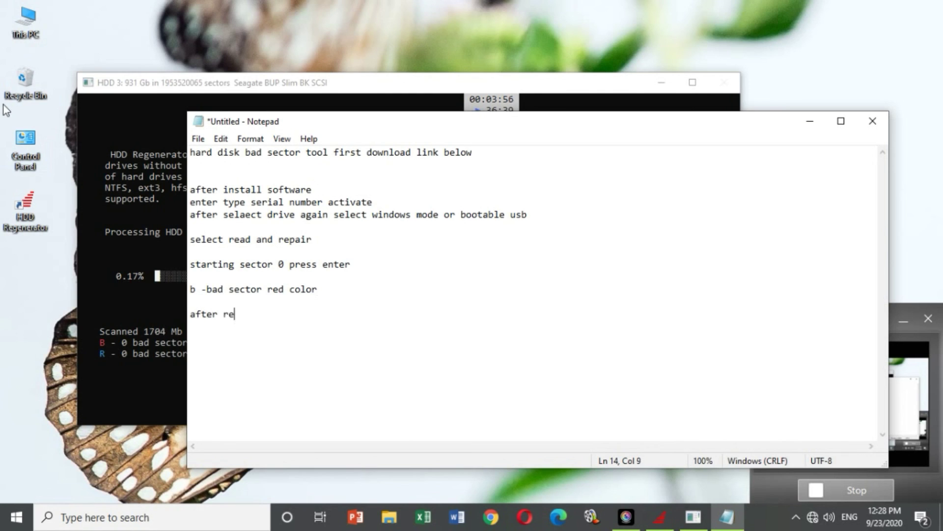
type("move all bad ")
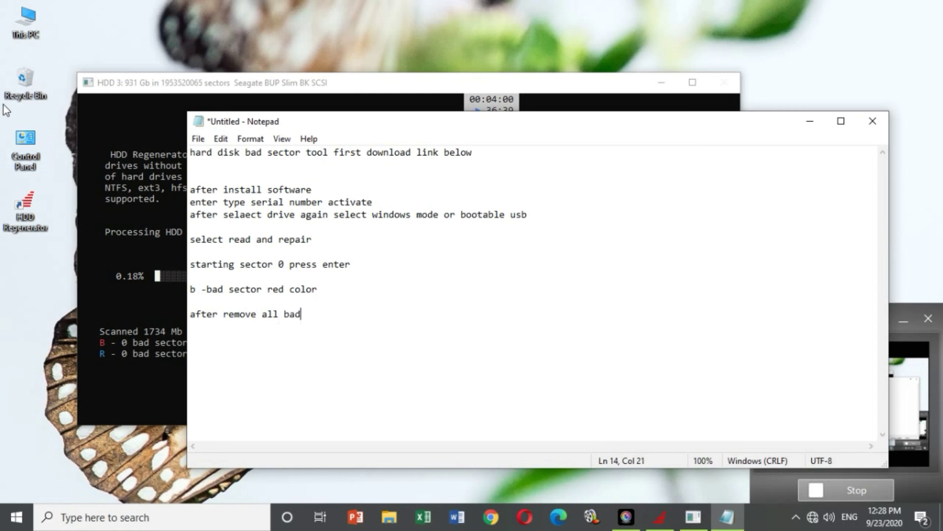
type("sector")
- Add the closing line "thank you for watching" after a blank line, retyping its misspelled first word, and end with three line breaks
key("Return")
key("Return")
type("tahnk")
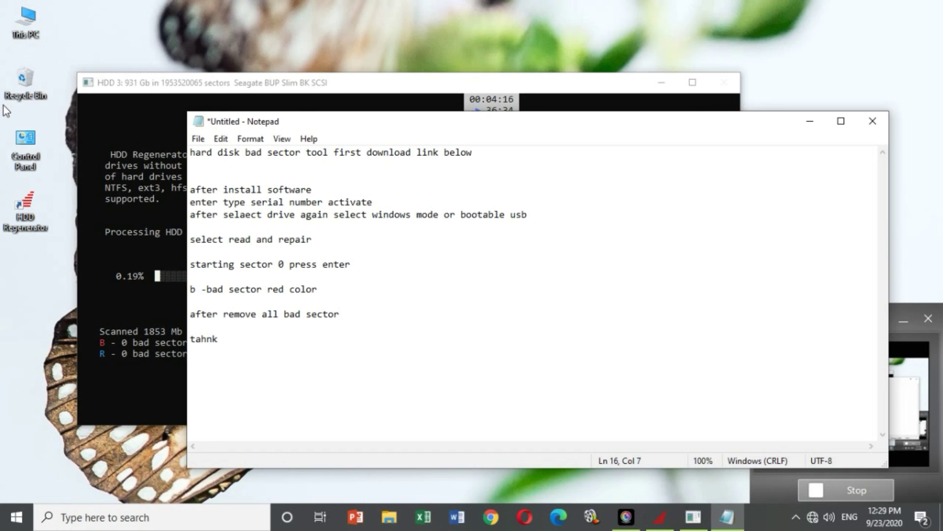
key("BackSpace")
key("BackSpace")
key("BackSpace")
key("BackSpace")
key("BackSpace")
key("BackSpace")
type("thank you for watching")
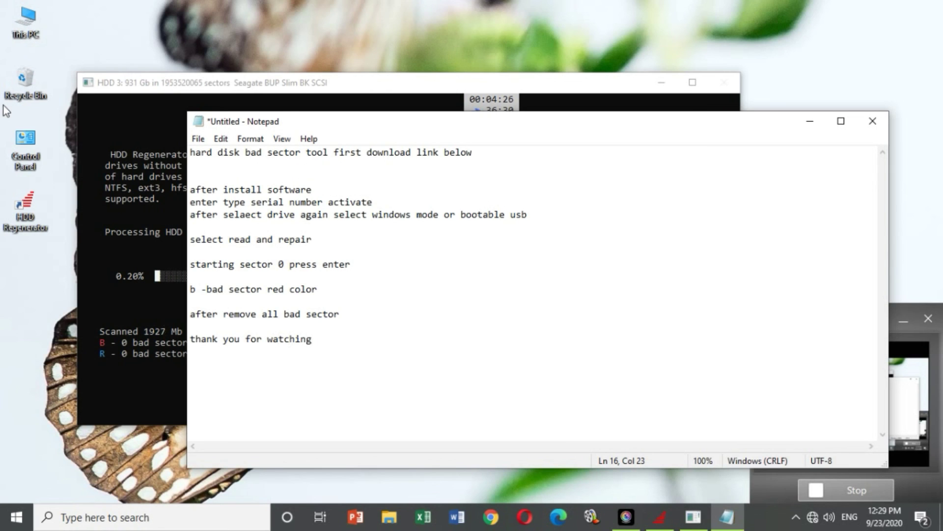
key("Return")
key("Return")
key("Return")
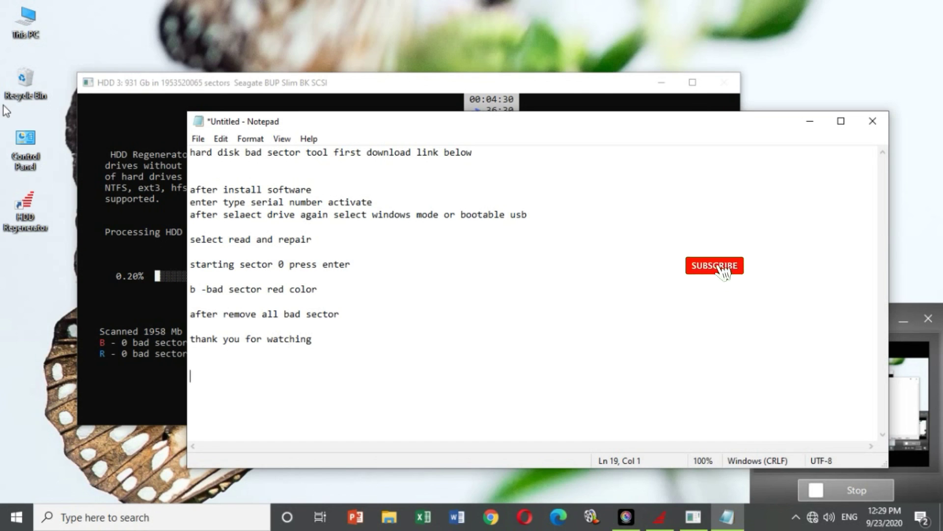
left_click(917, 417)
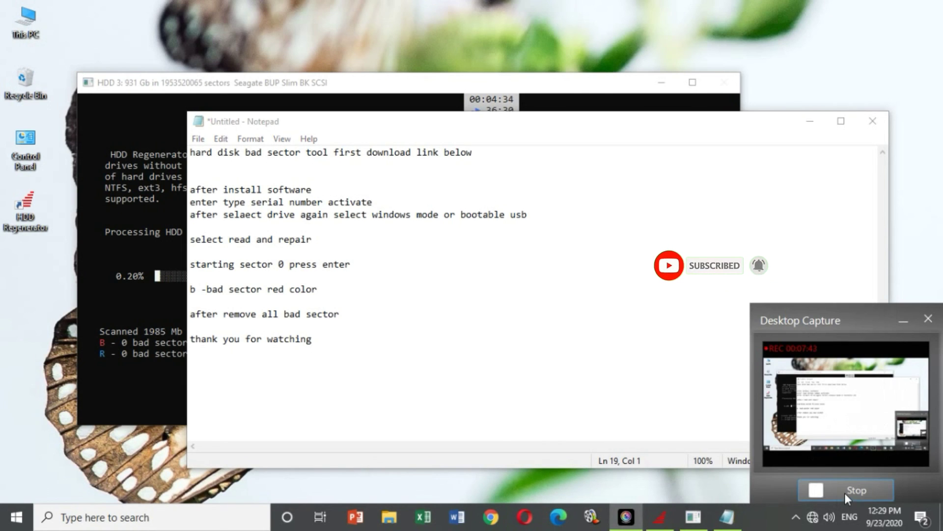